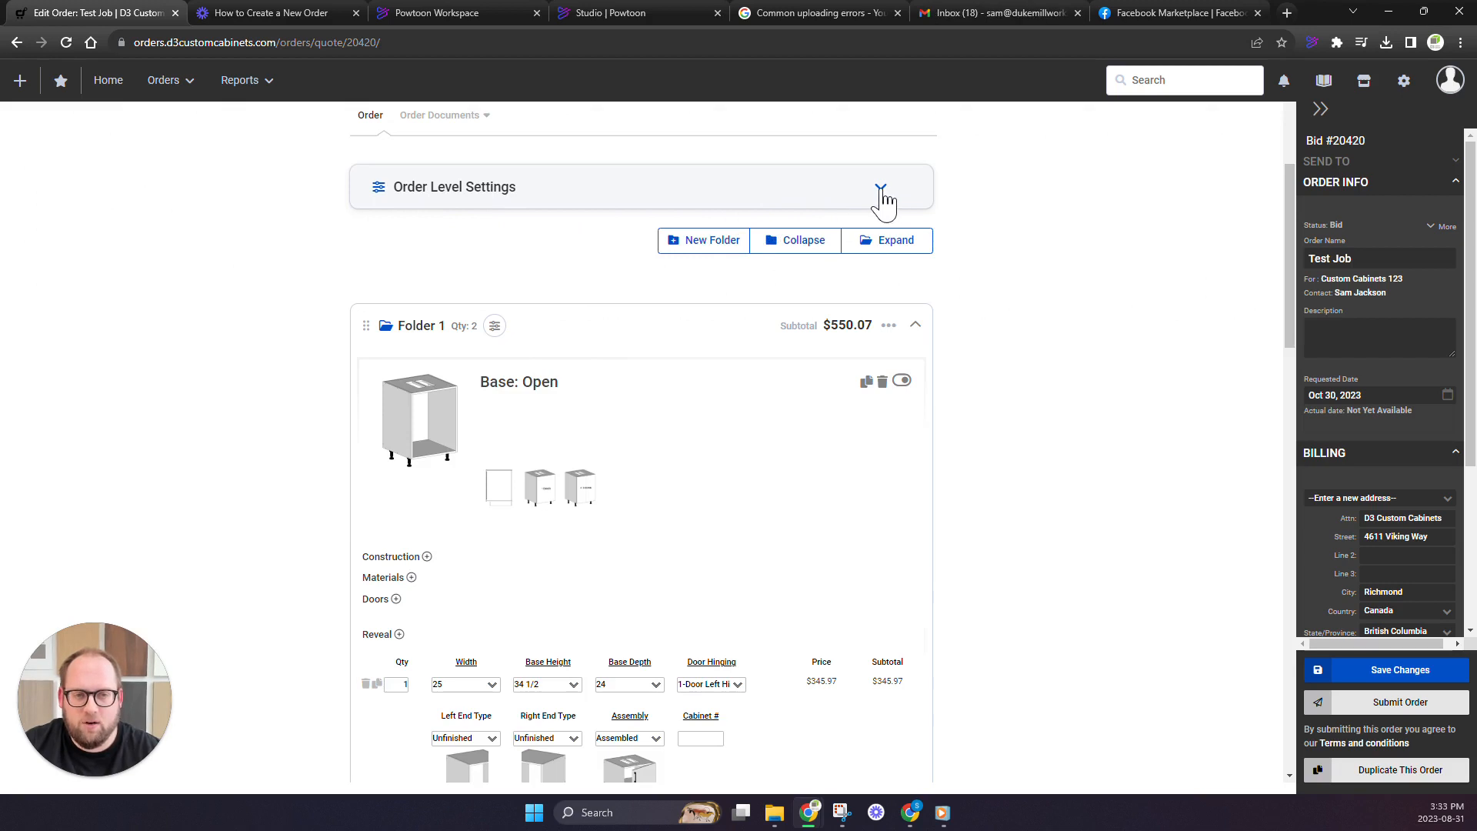
Open the order level settings and set the drawer guide material to the 5-Piece 5/8" option
click(881, 190)
scroll(760, 313, down, 2)
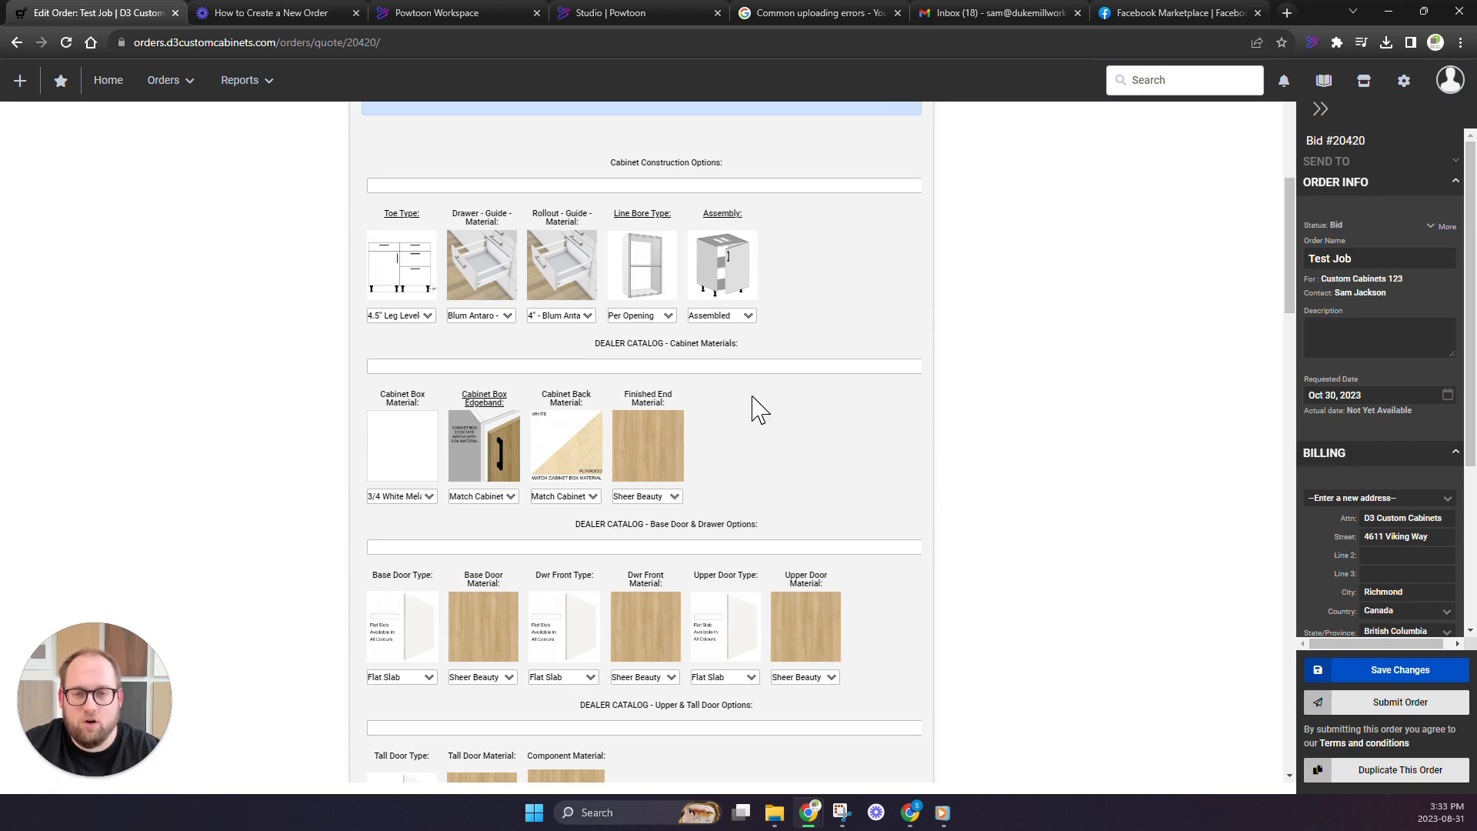
scroll(759, 410, down, 1)
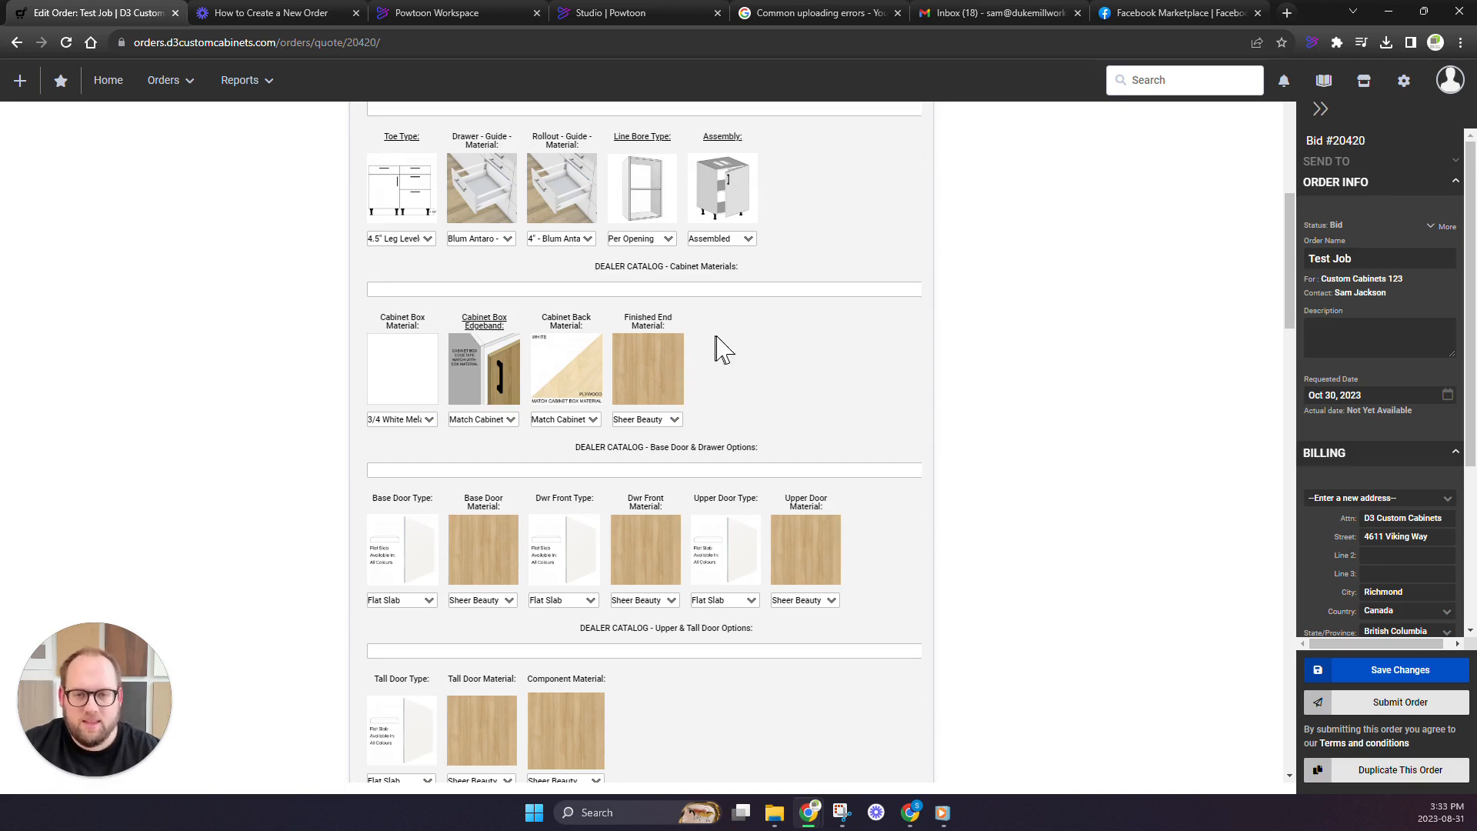
scroll(525, 327, up, 1)
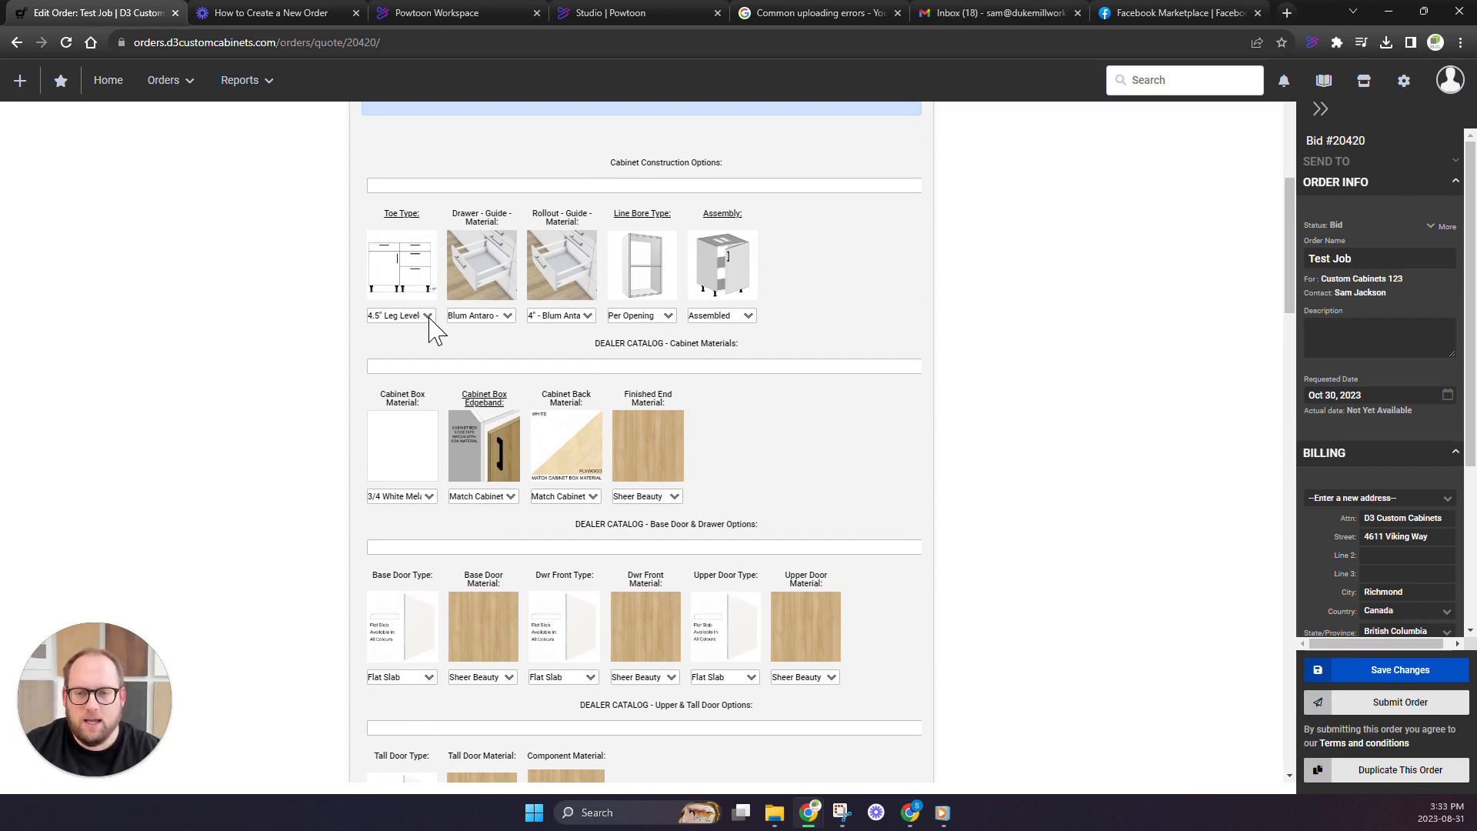
click(496, 318)
click(497, 337)
Set the rollout guide material to 4" - 5-Piece Prefinished Plywood and the line bore type to 5 Holes - 32mm Spacing
click(559, 317)
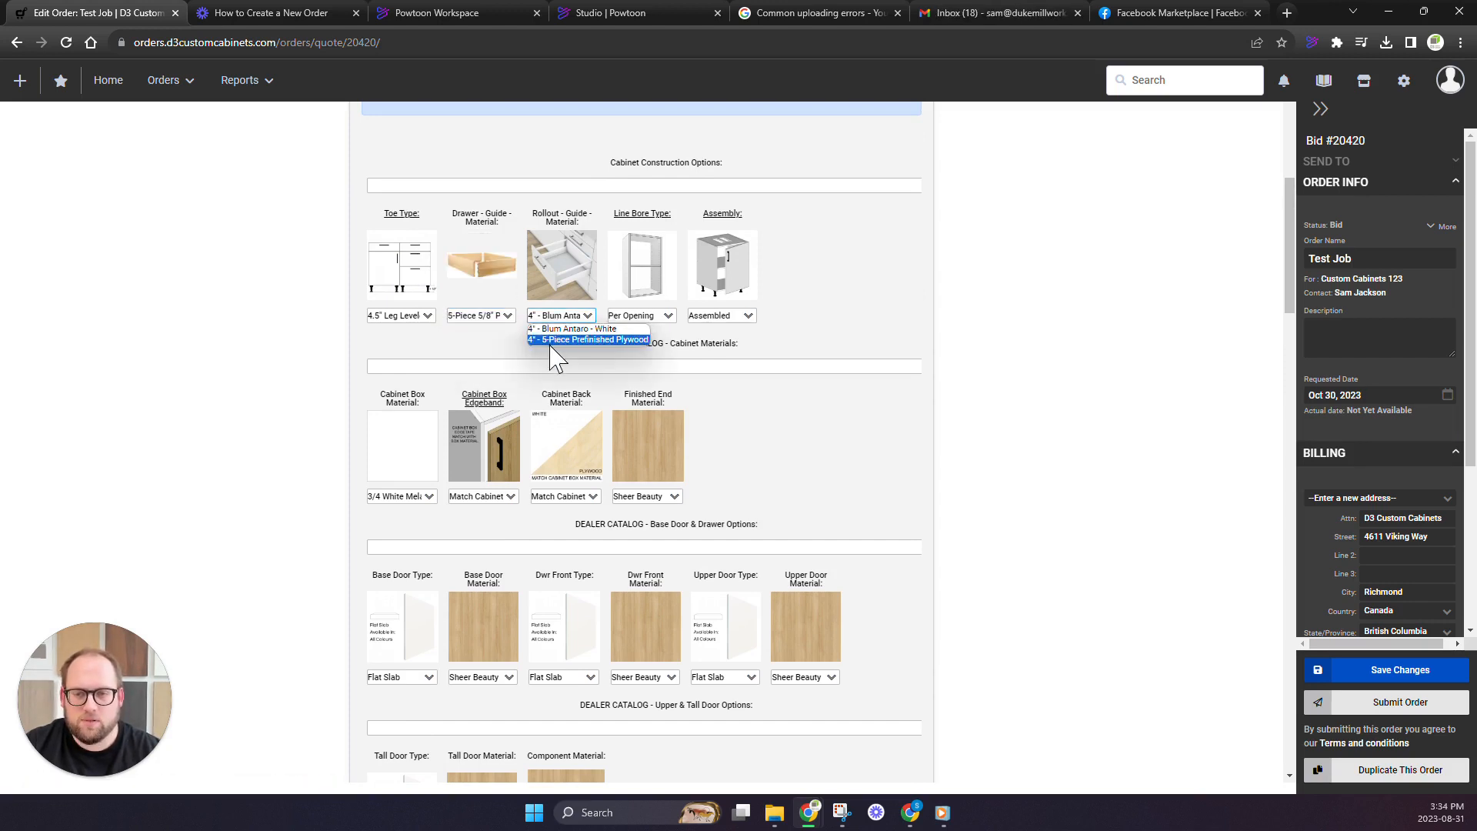
click(551, 342)
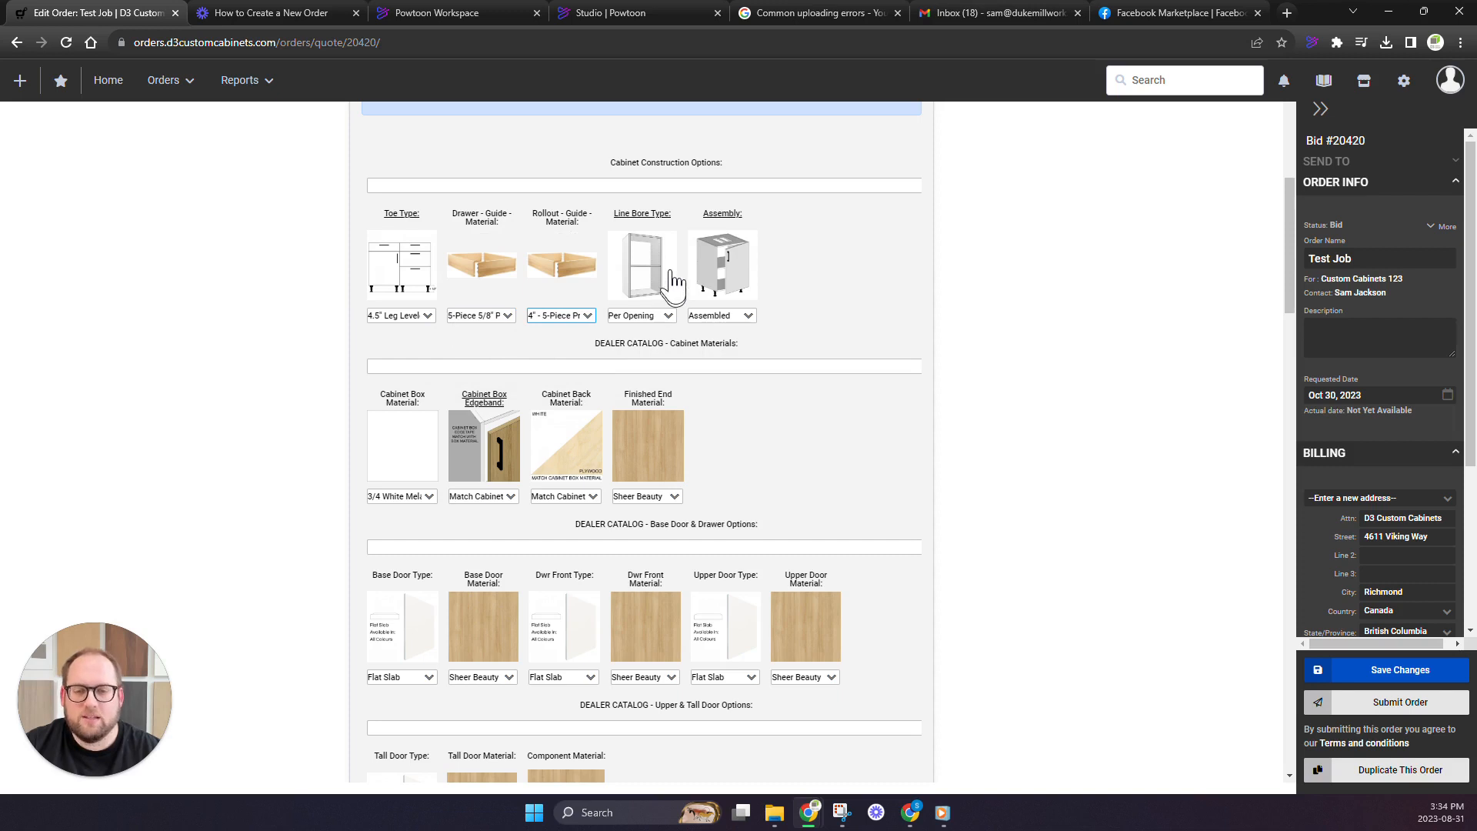
click(668, 315)
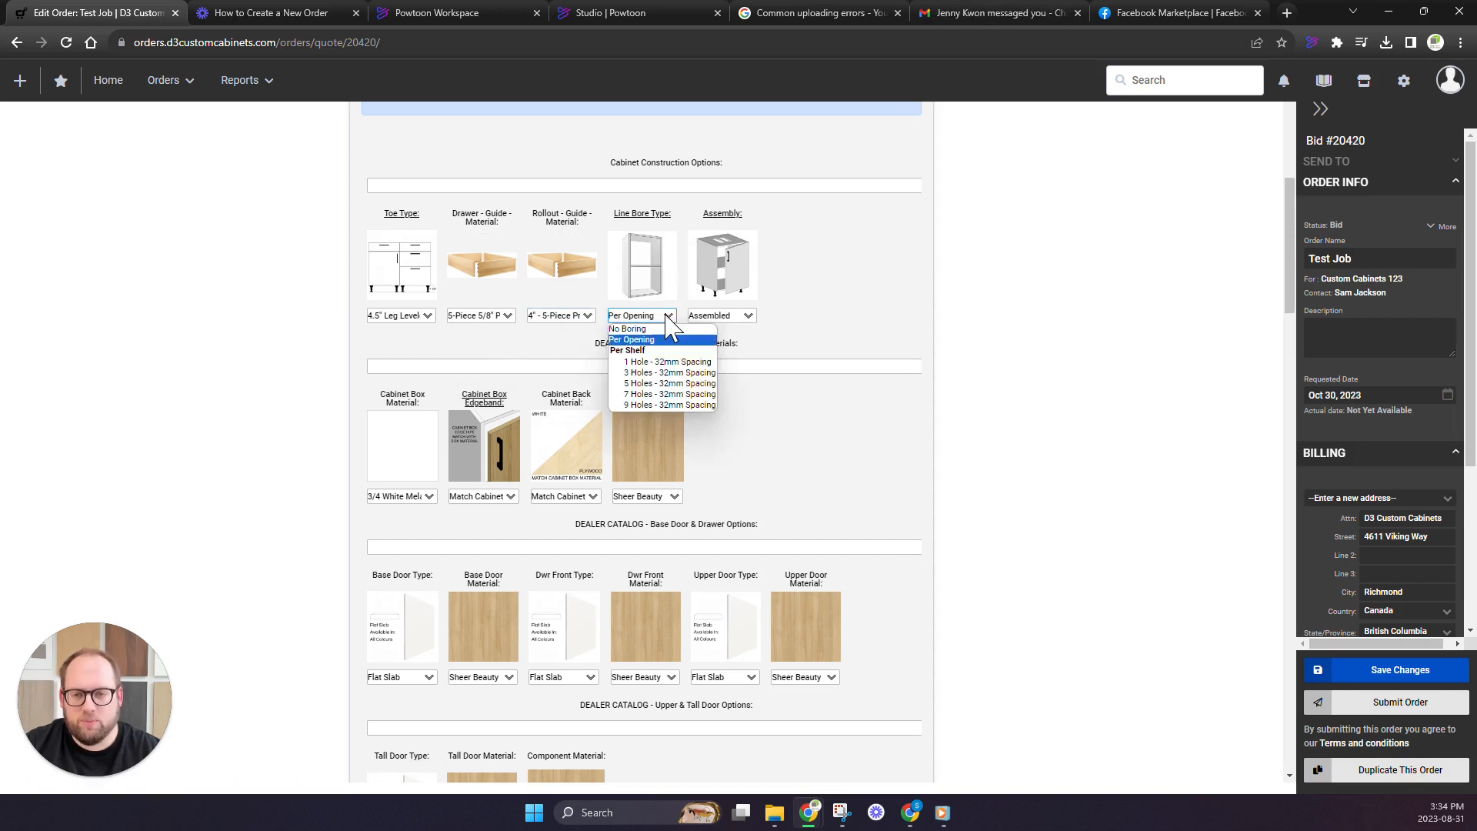
click(656, 384)
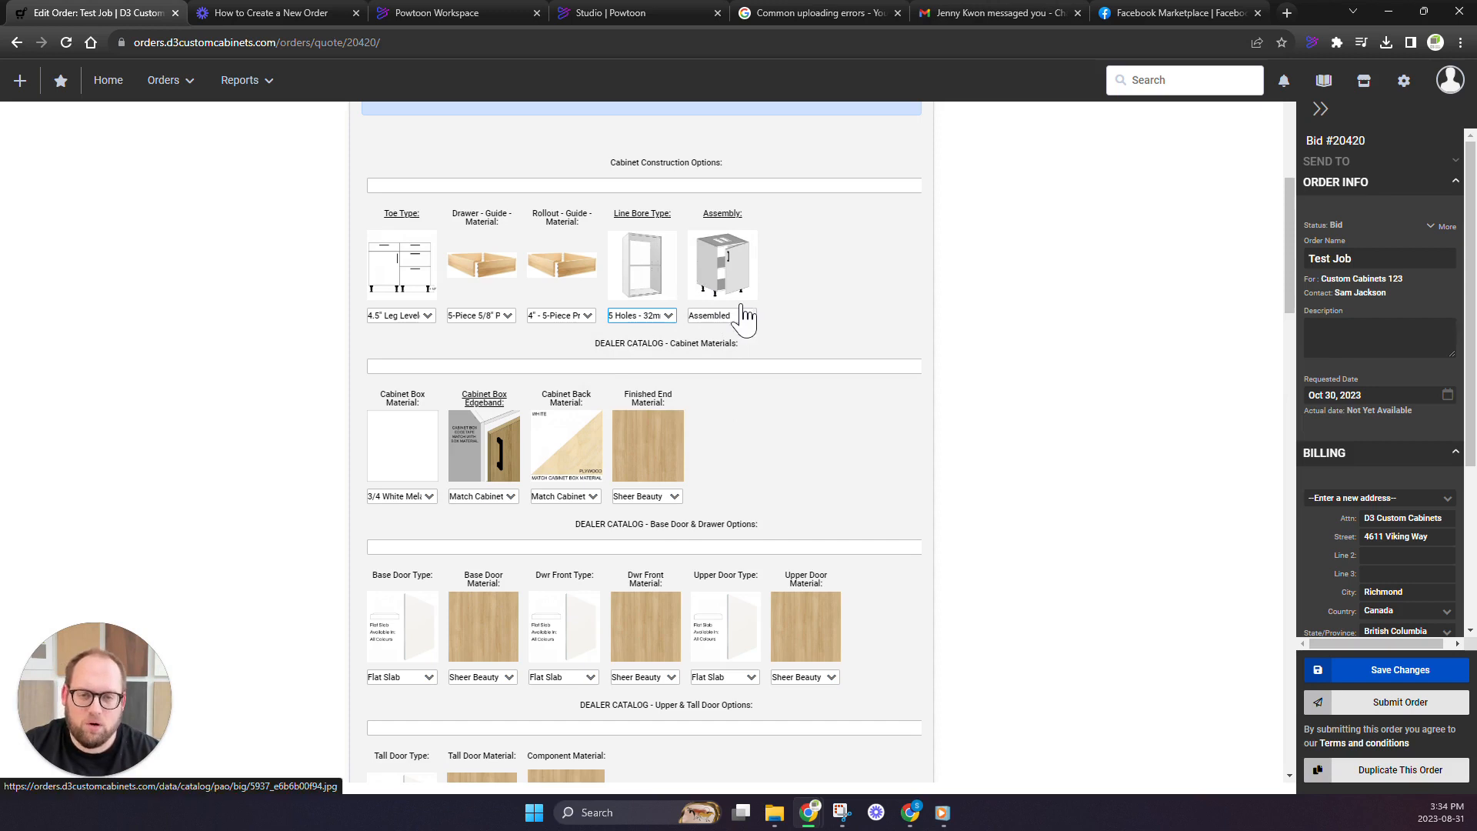
Review the order-level cabinet material and door options, and the choices for applying them to current or future products
scroll(790, 327, down, 1)
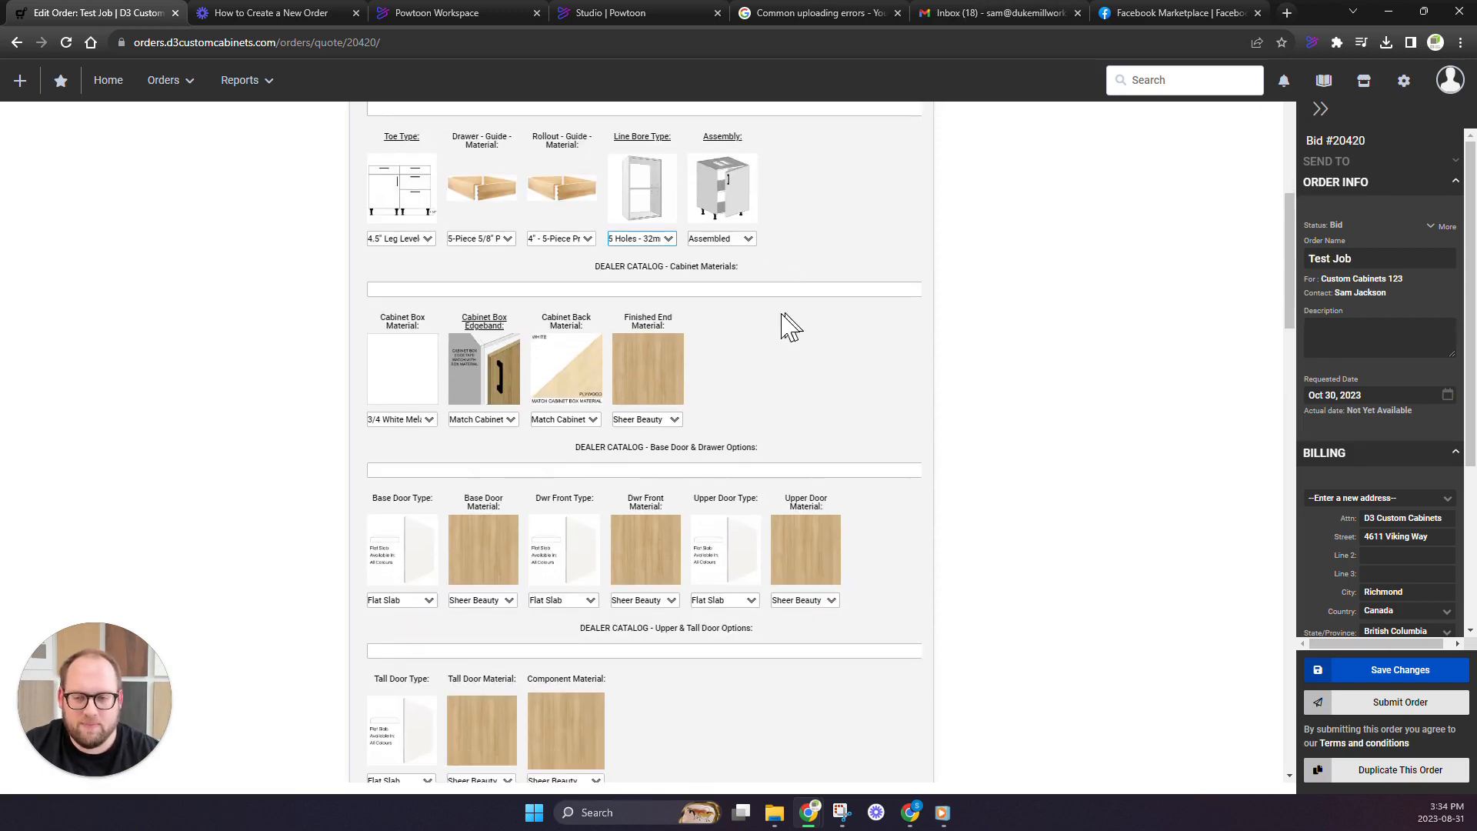
scroll(790, 328, down, 1)
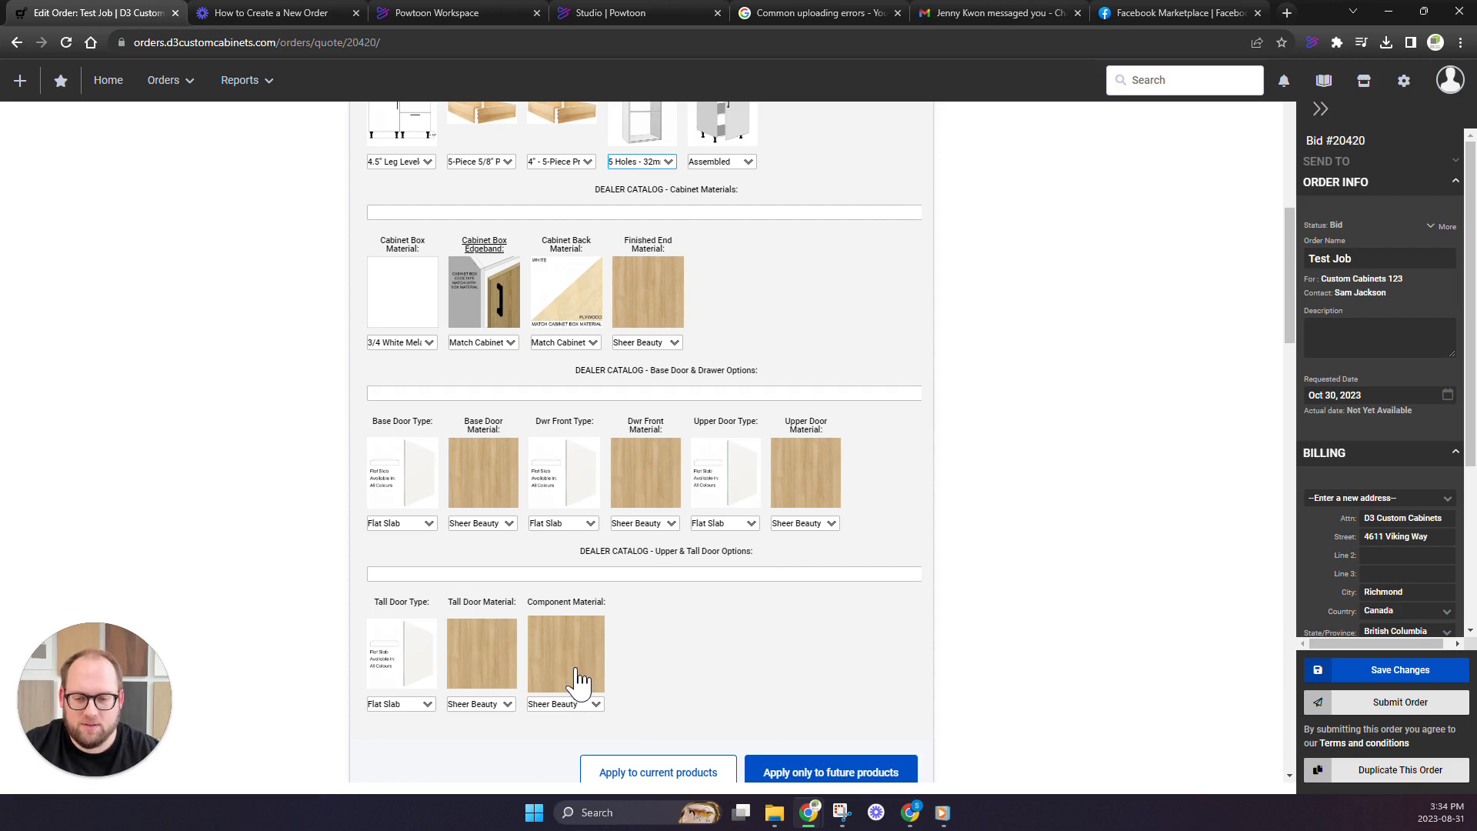
scroll(574, 677, down, 2)
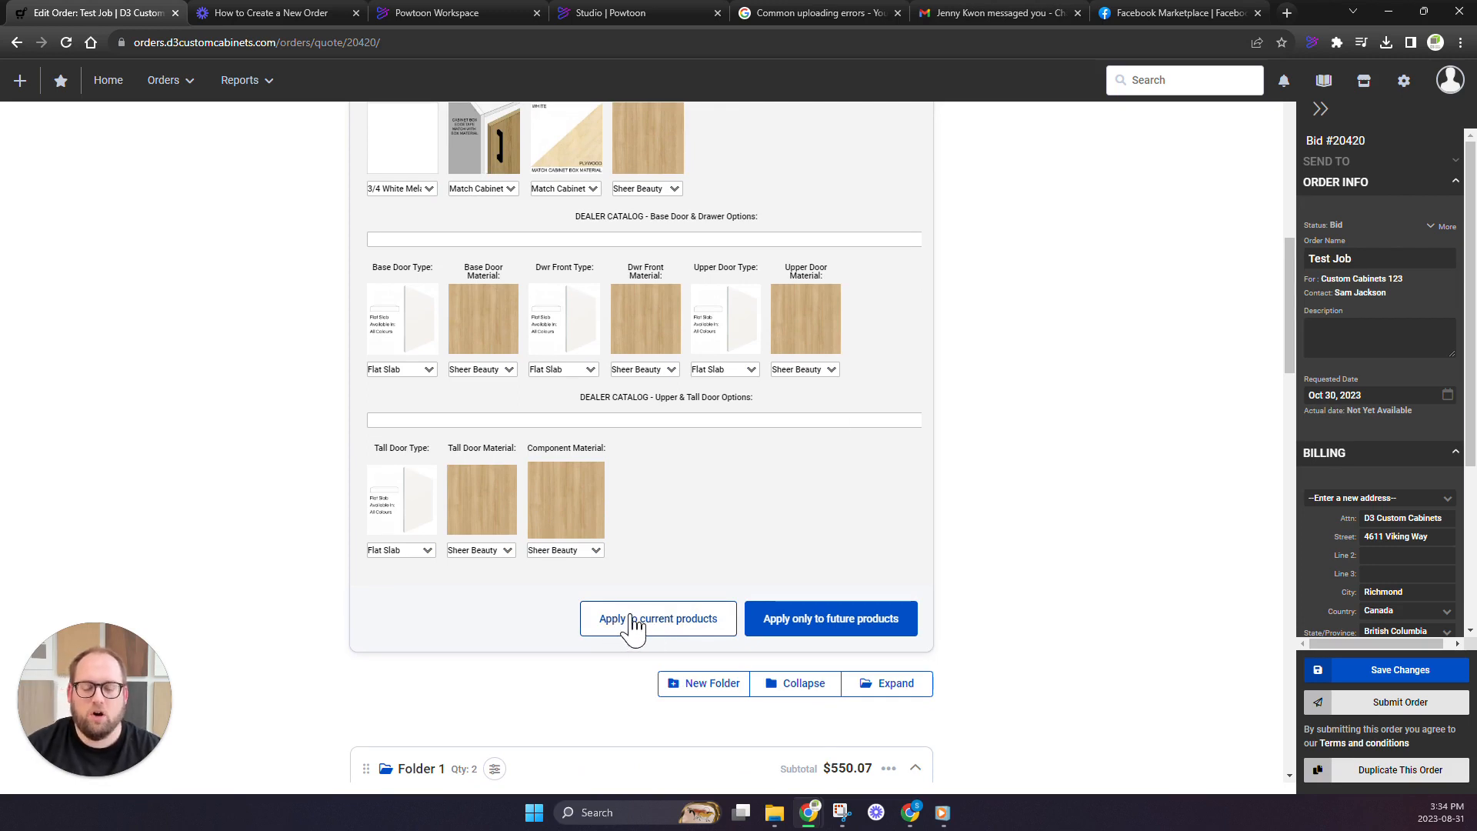
scroll(636, 625, down, 1)
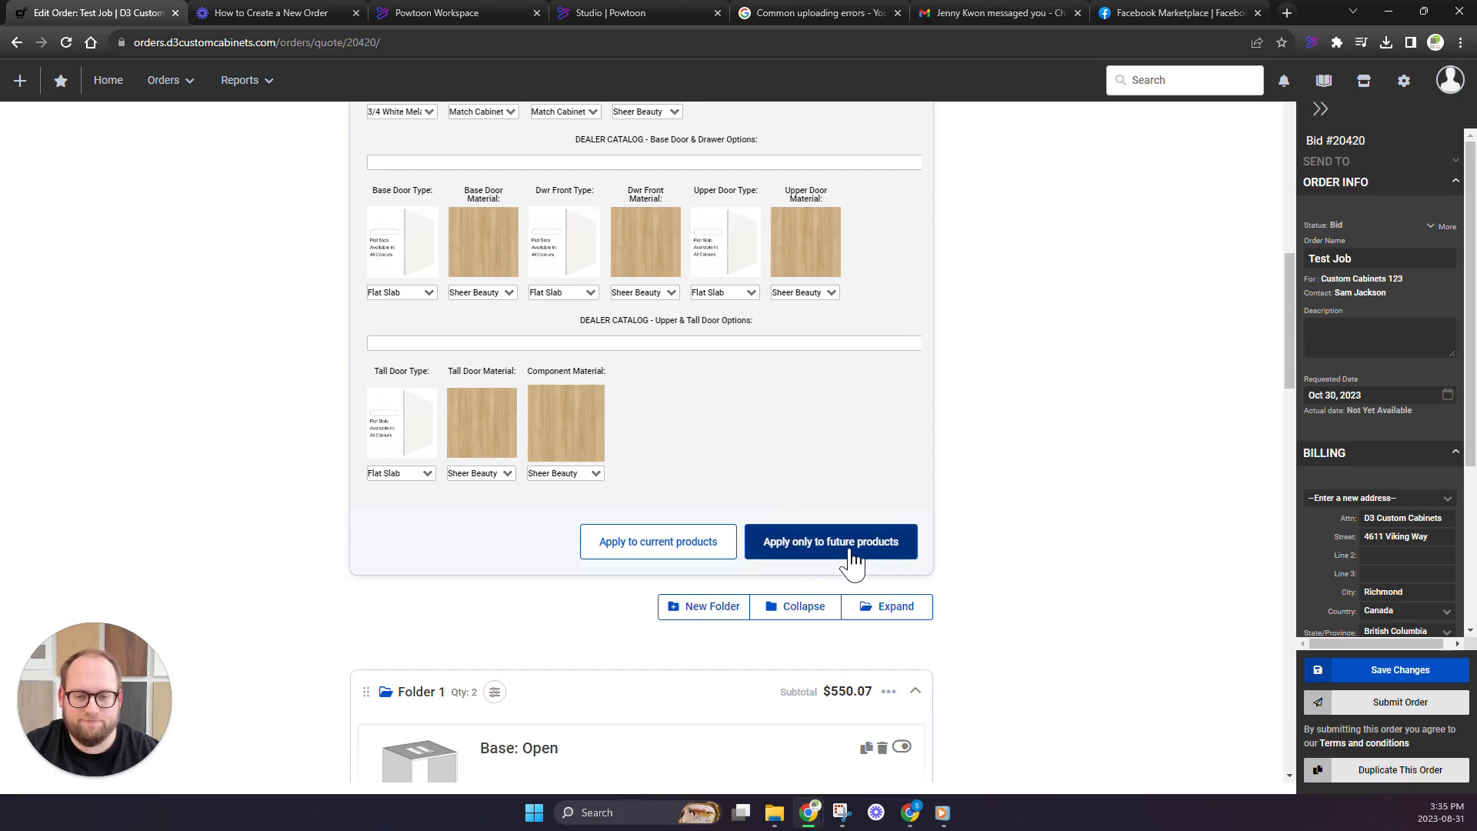
scroll(679, 495, up, 1)
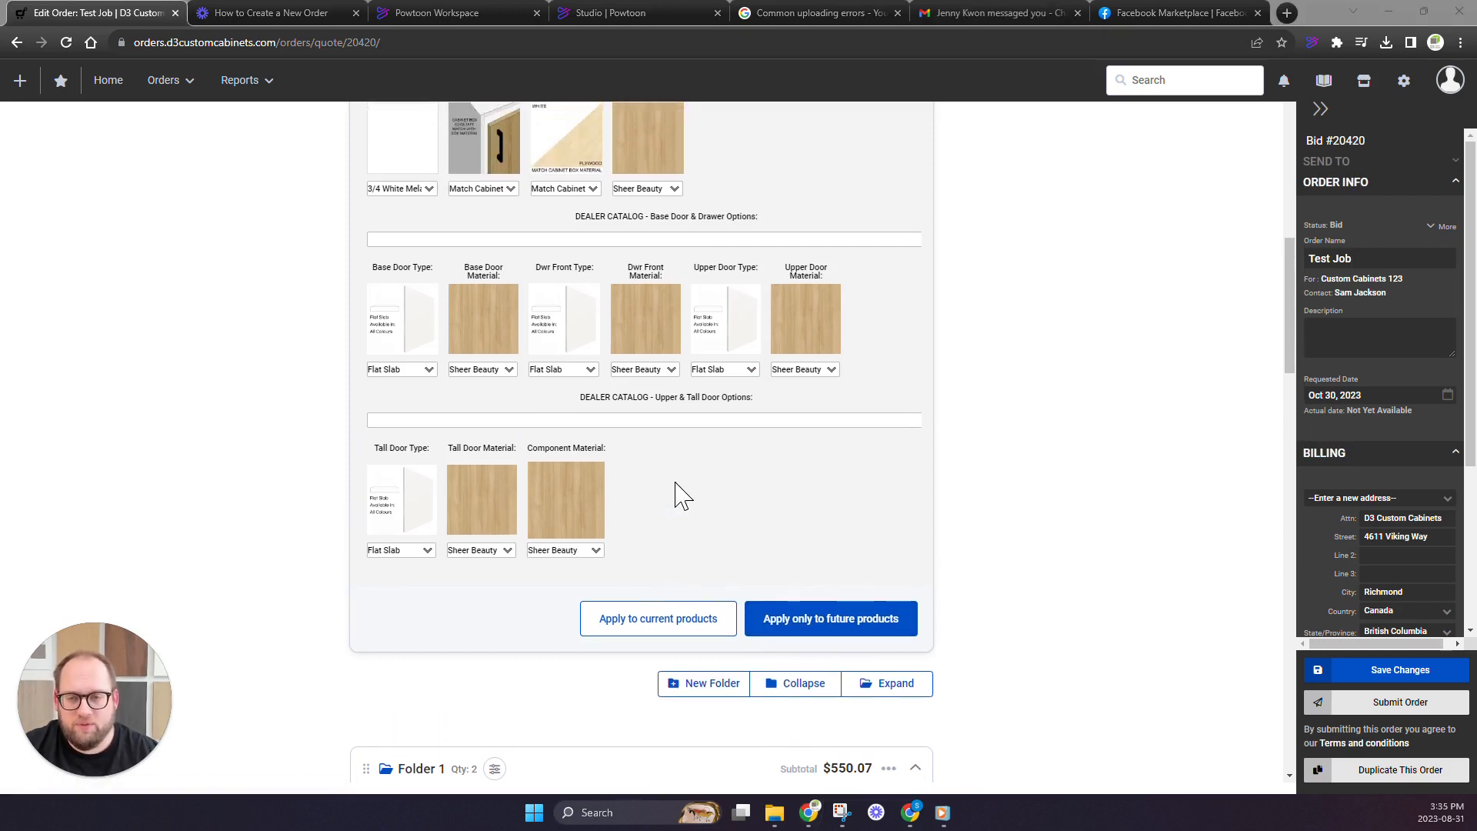
scroll(681, 496, up, 2)
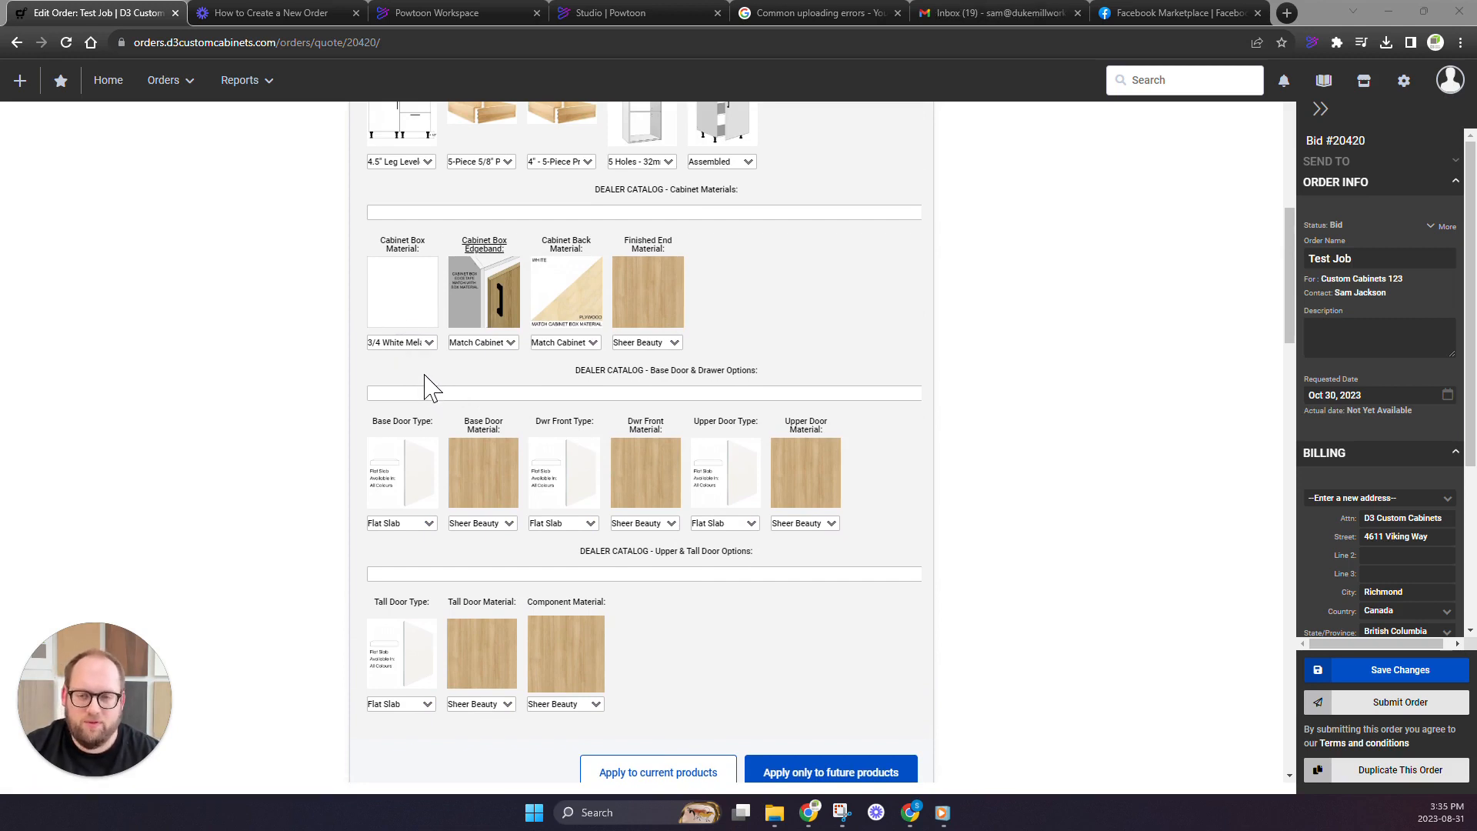
scroll(429, 377, down, 10)
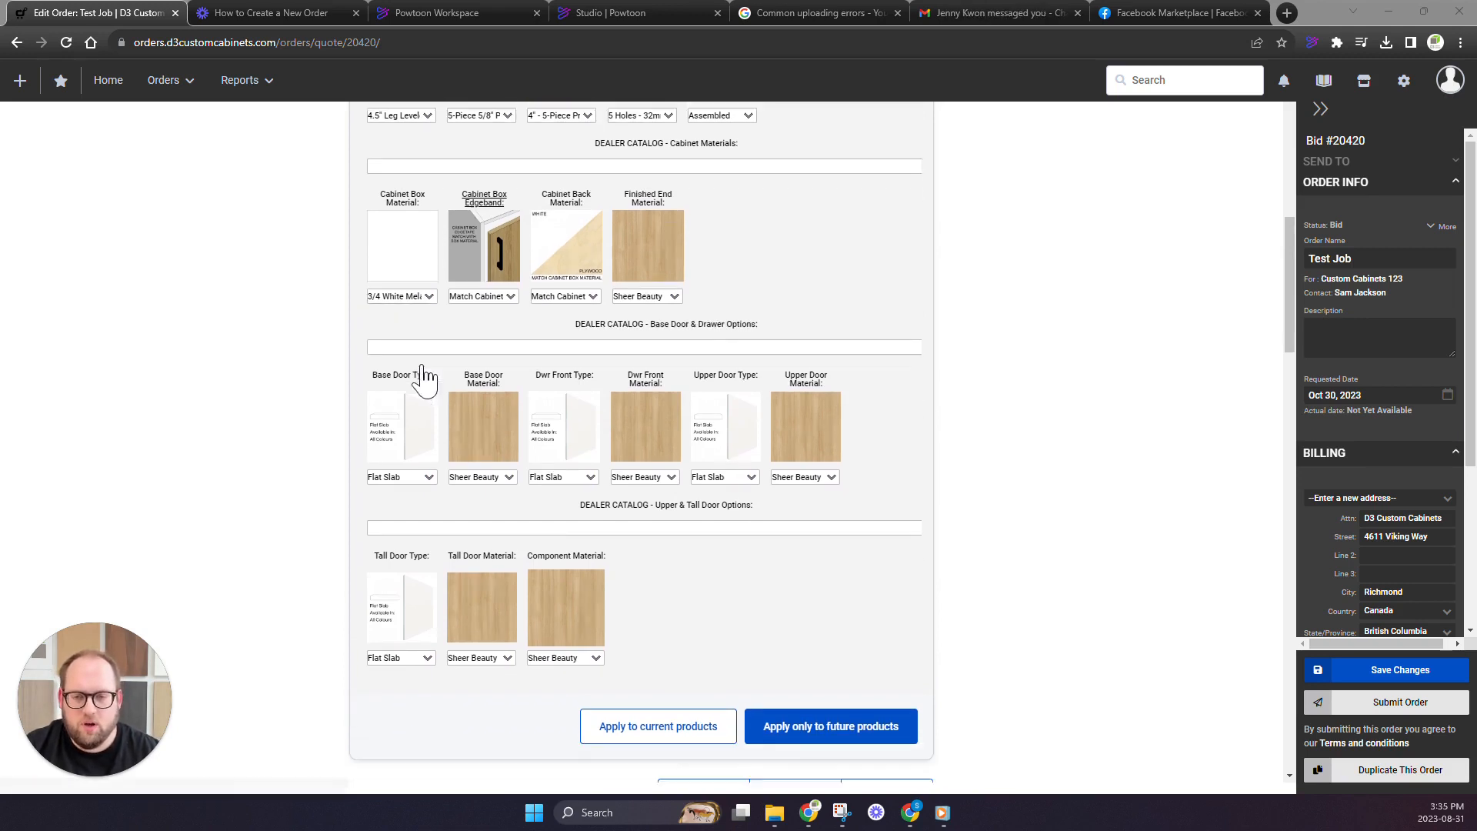
Expand the materials of the Base: Open cabinet in Folder 1 and compare them with the order-level materials
click(388, 329)
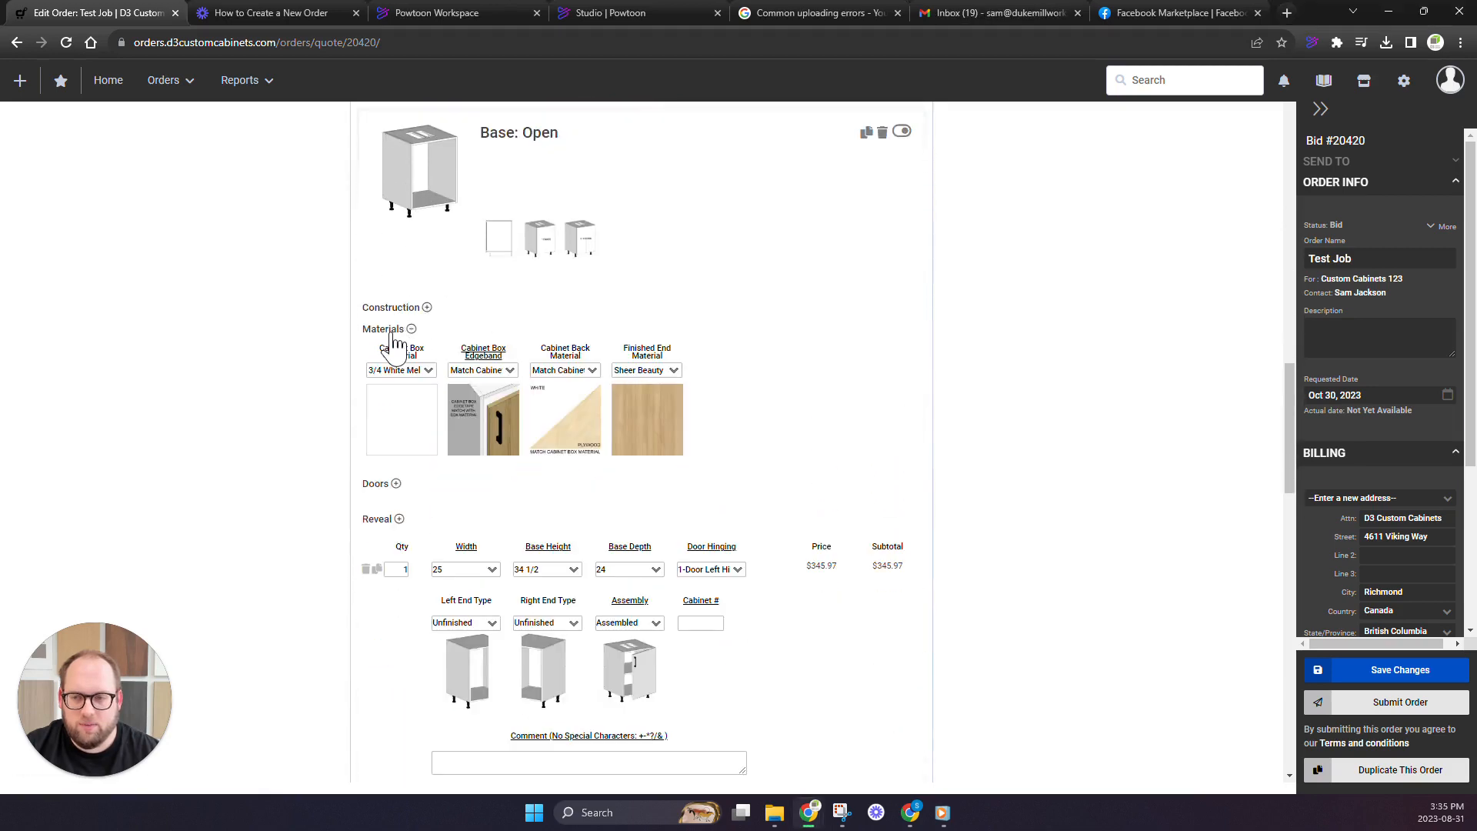
scroll(414, 439, down, 1)
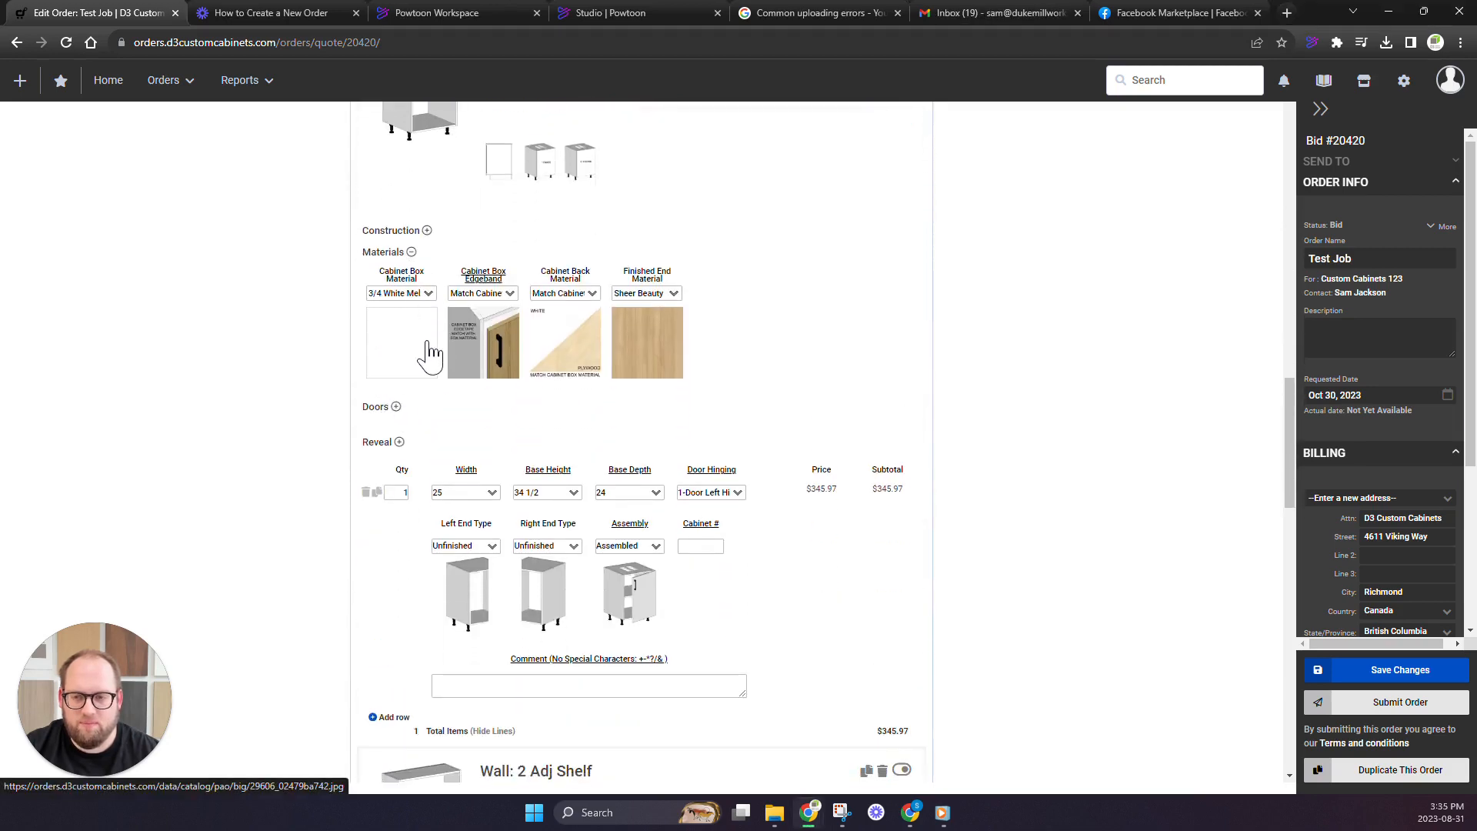
scroll(421, 337, up, 10)
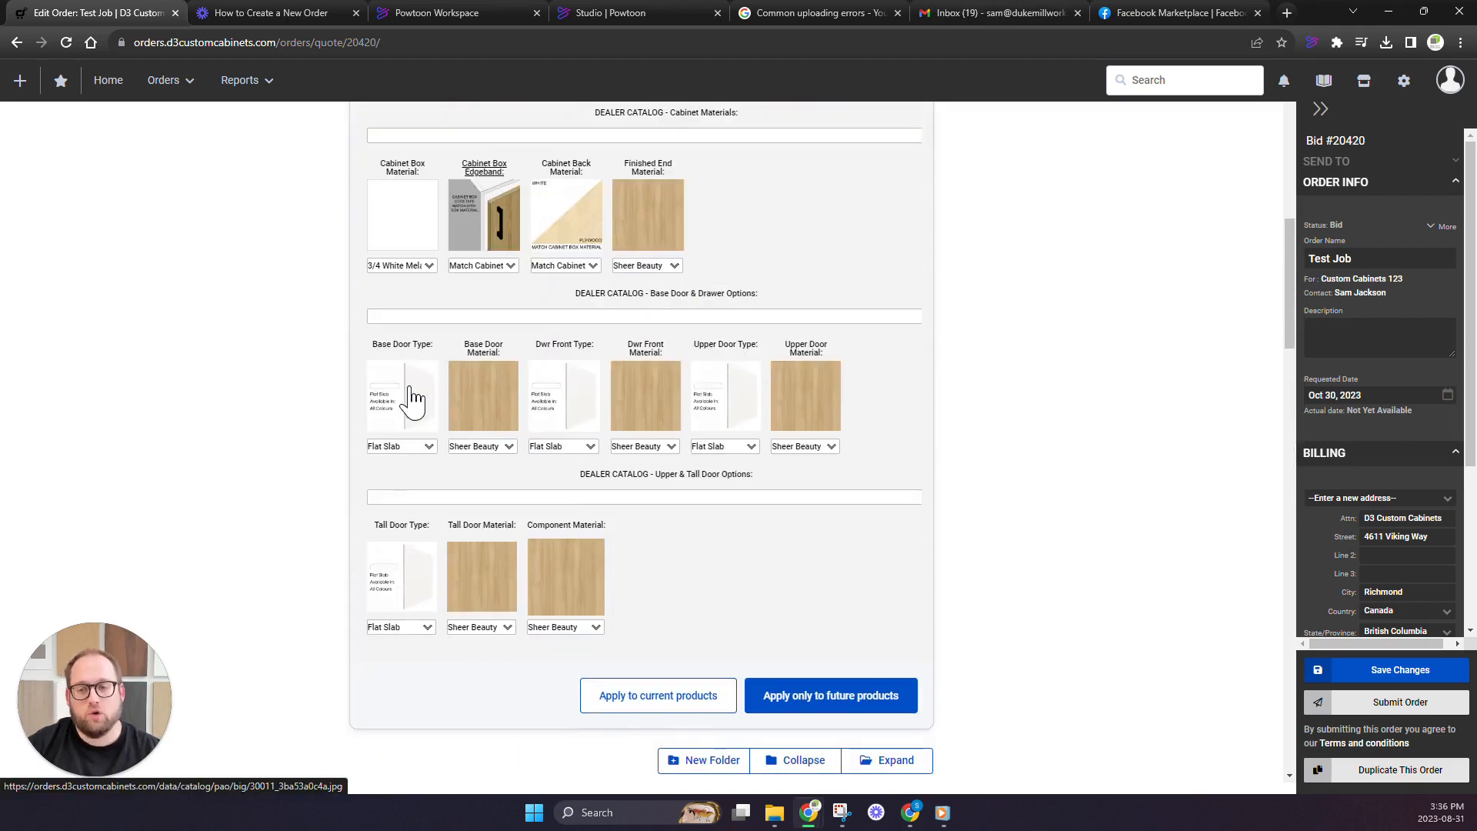
scroll(365, 400, down, 6)
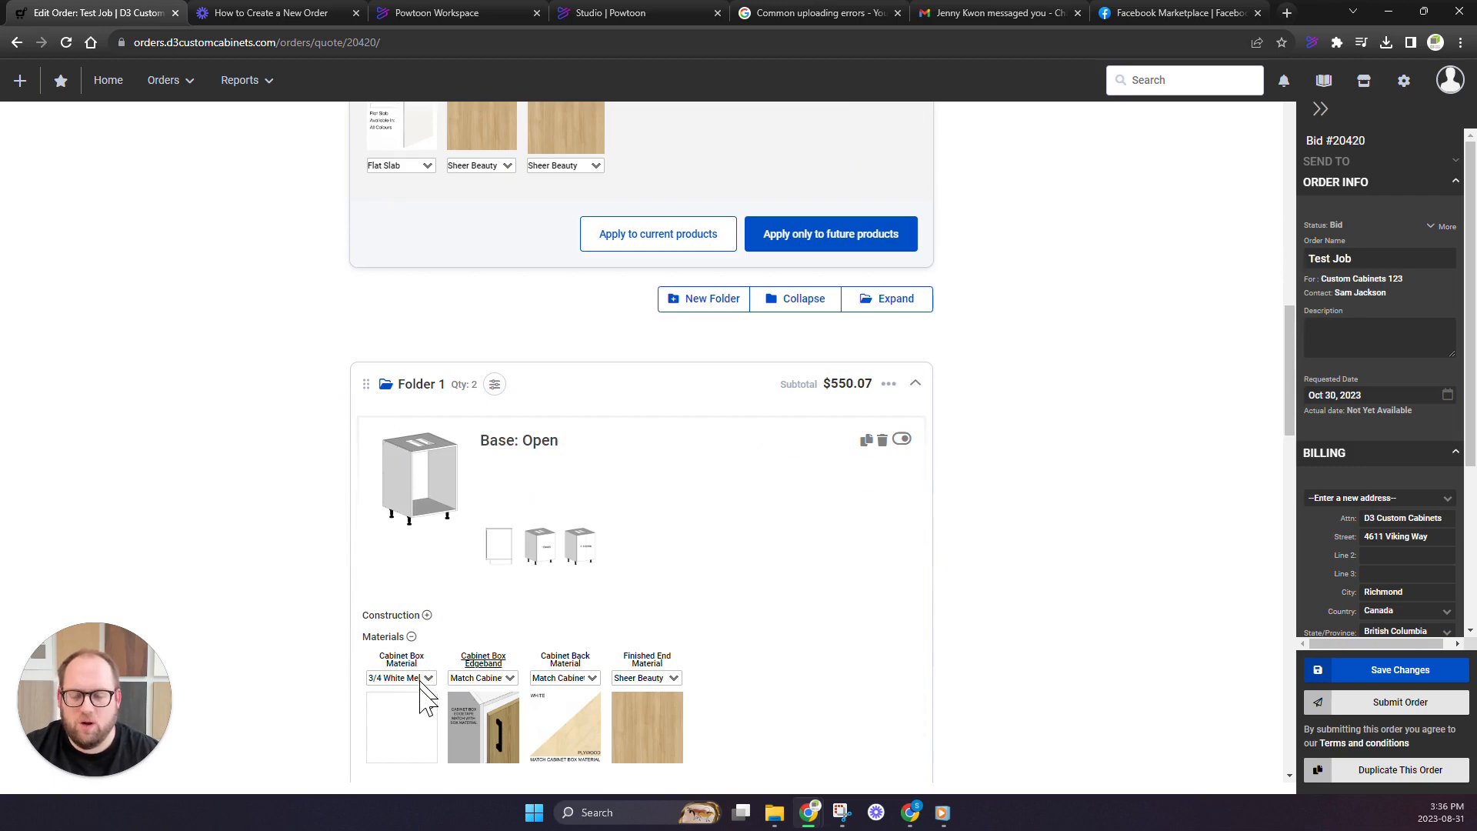
Set the order-level cabinet box material to 3/4 Prefinished Plywood, apply the settings to current products, and check the Base: Open cabinet
scroll(431, 693, up, 6)
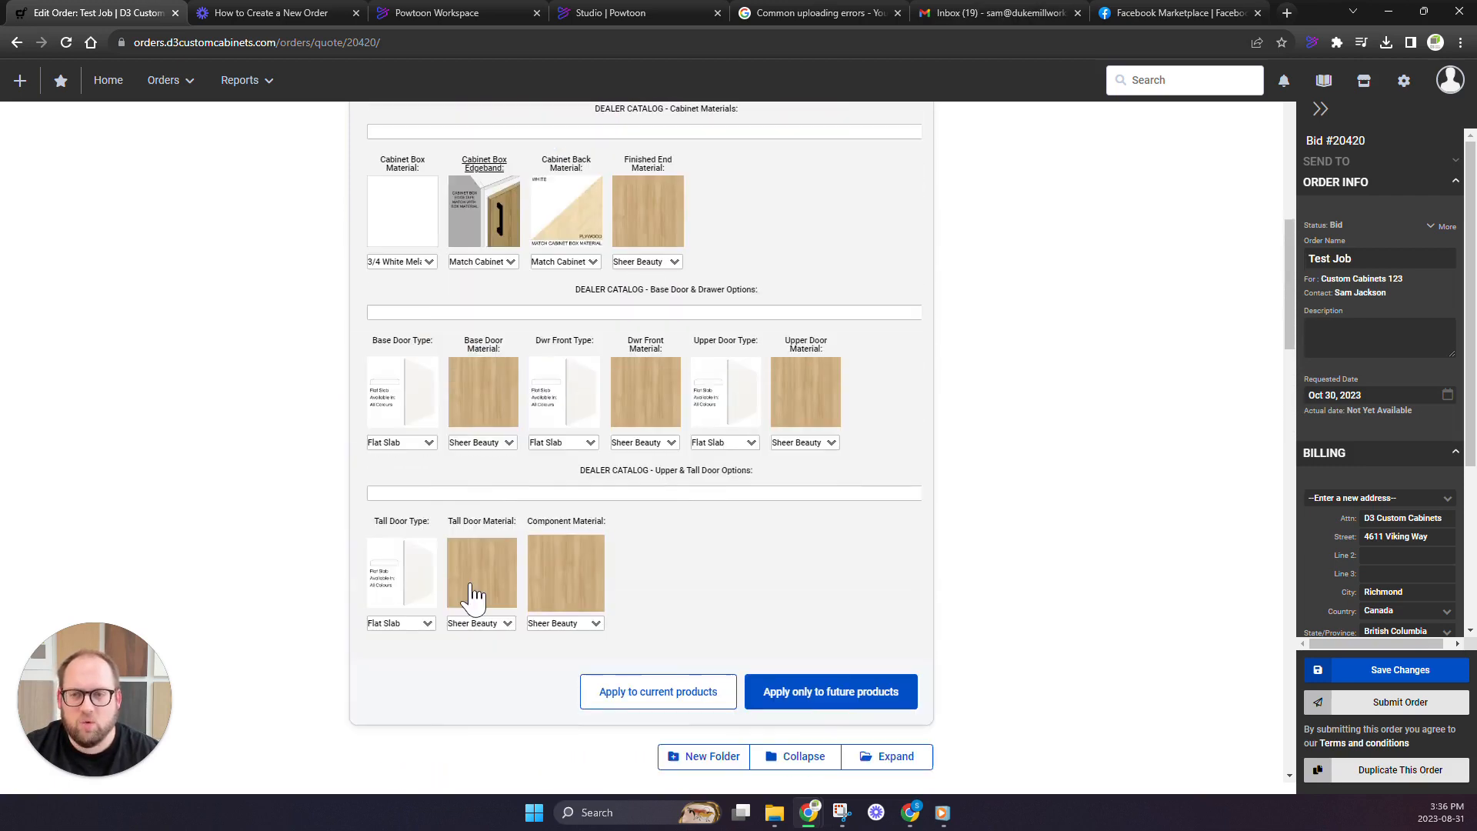
scroll(536, 489, up, 1)
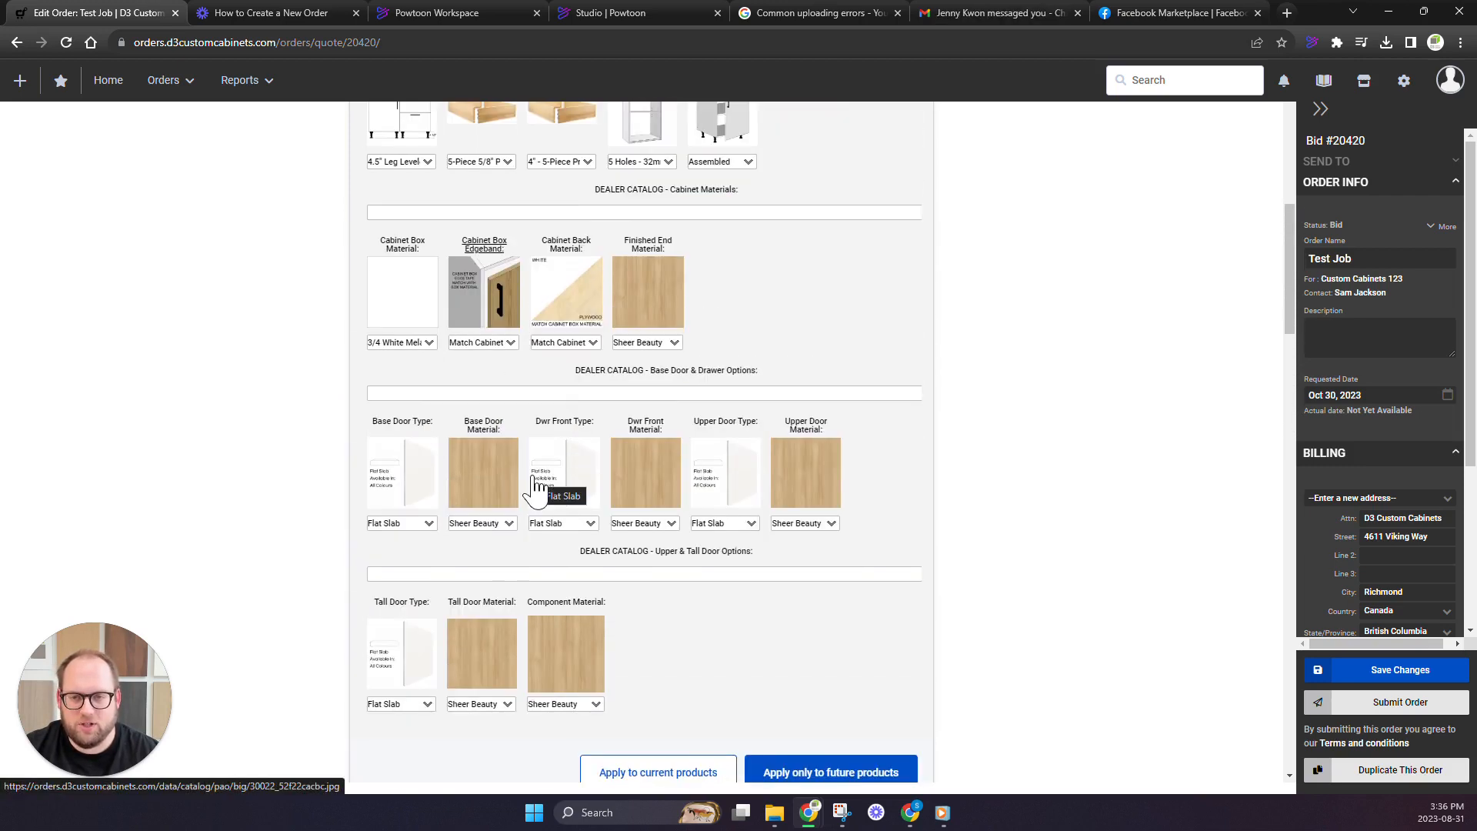
click(430, 344)
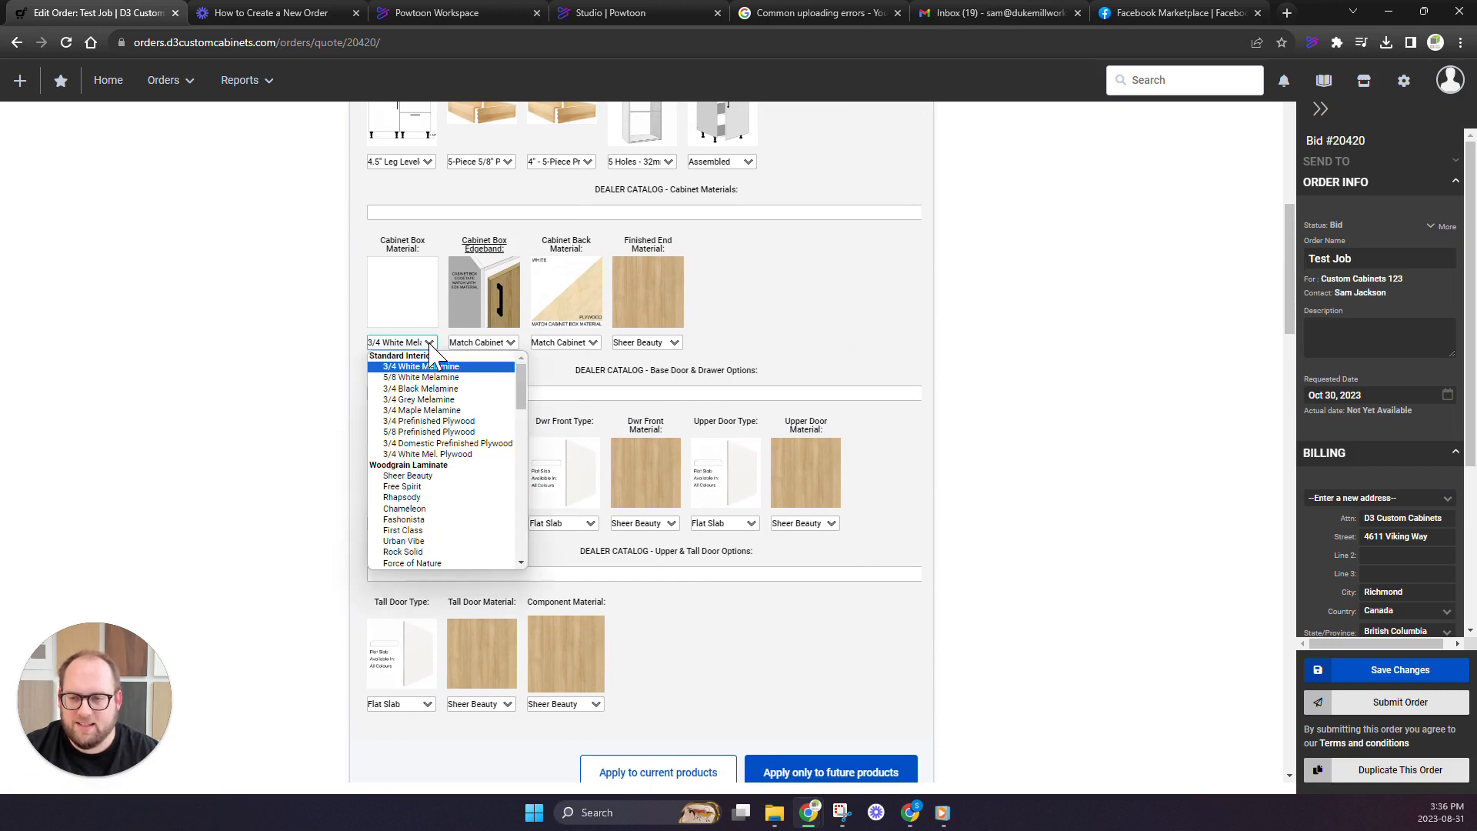
click(434, 423)
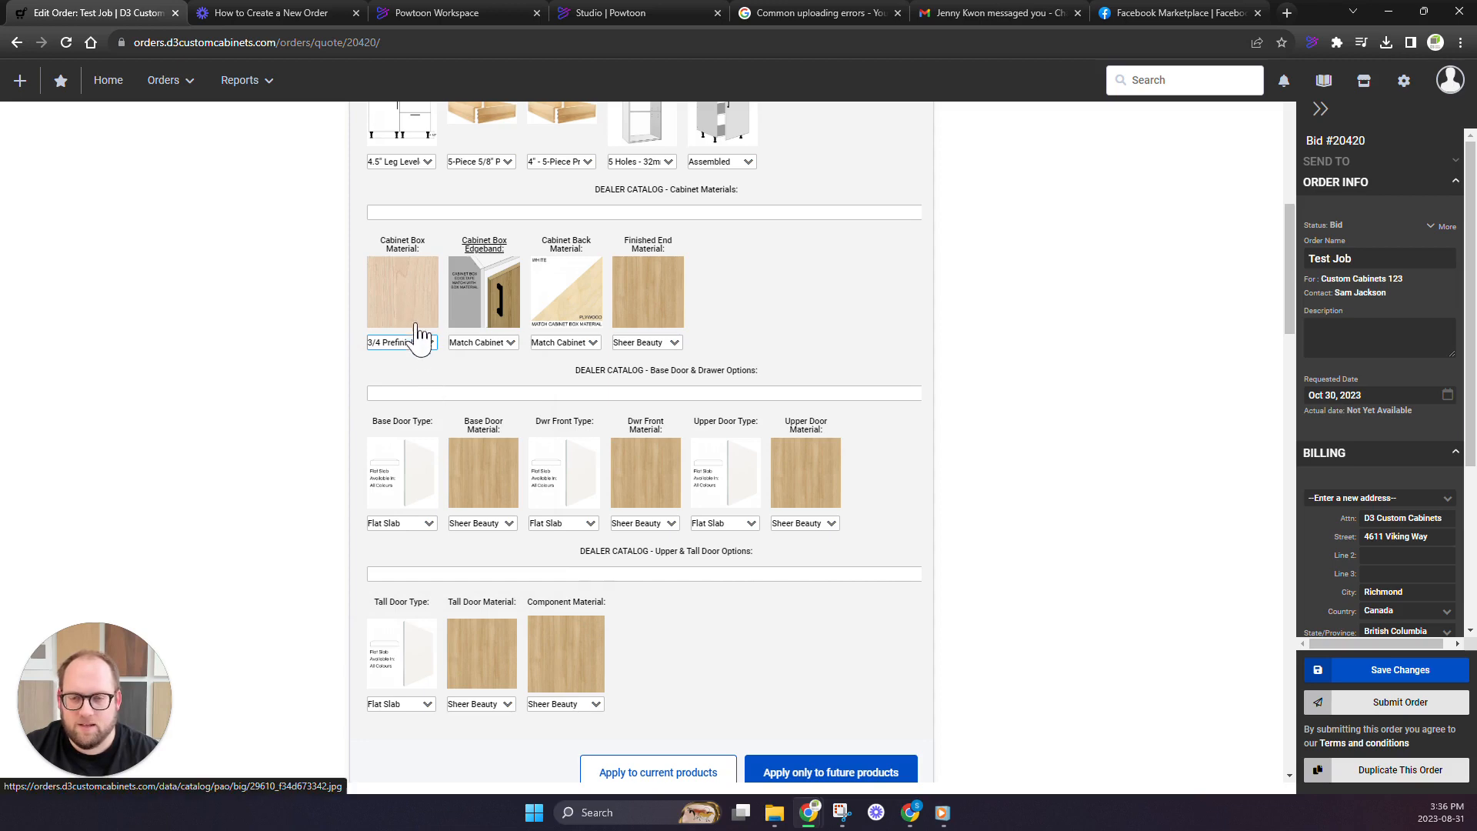
scroll(425, 358, down, 3)
scroll(425, 358, down, 2)
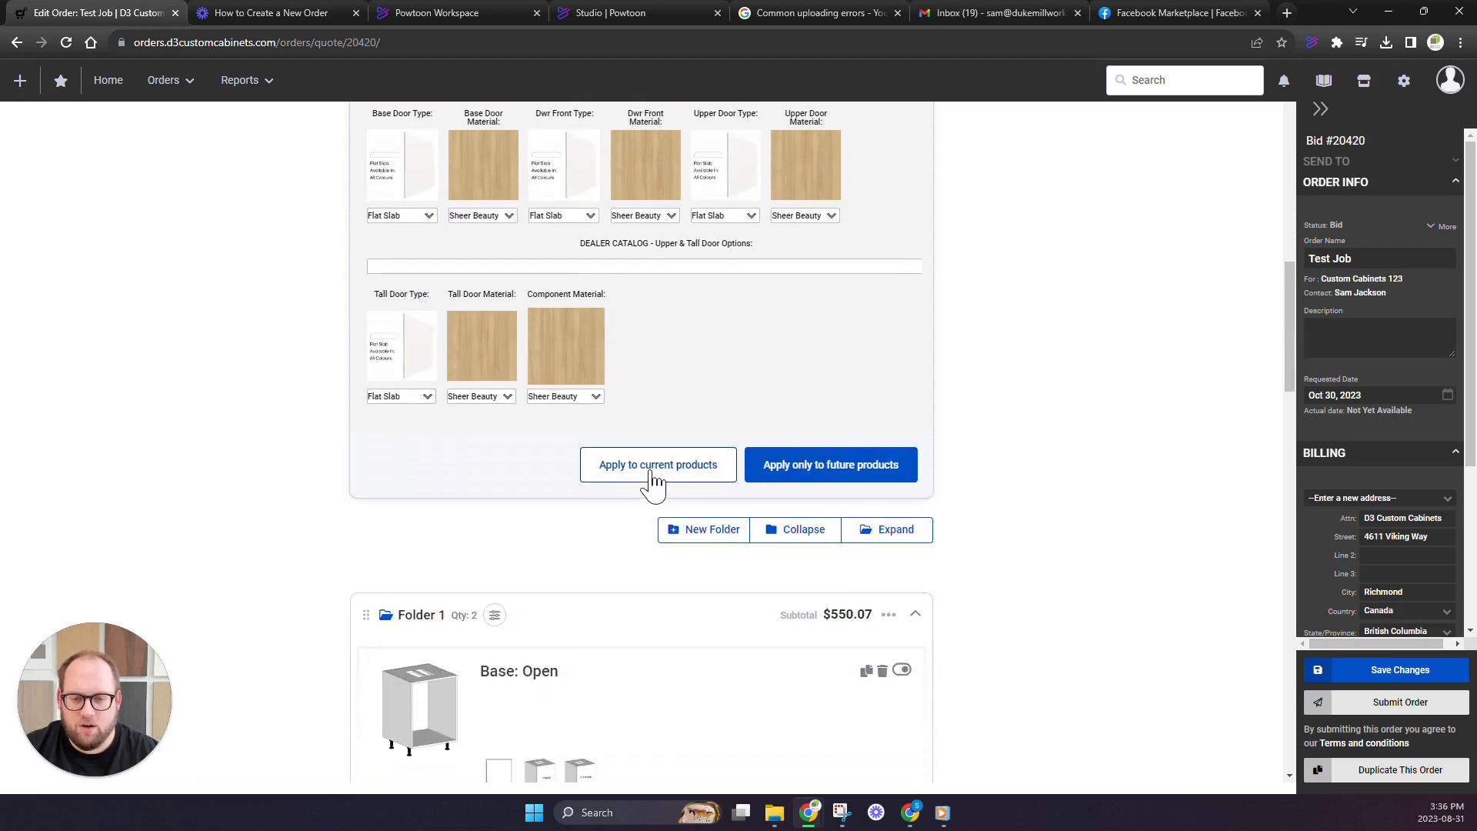
click(652, 471)
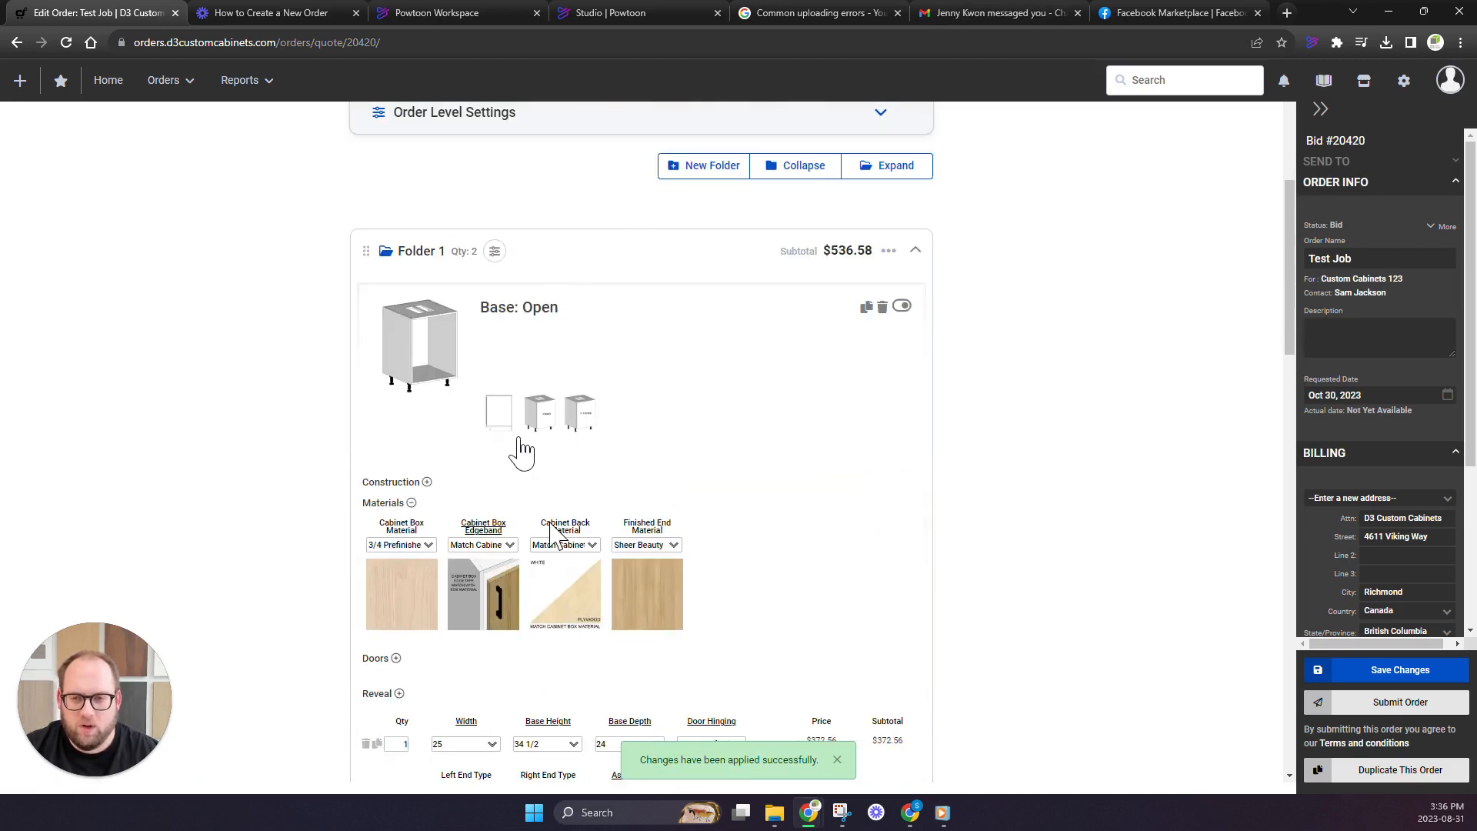
scroll(522, 454, down, 2)
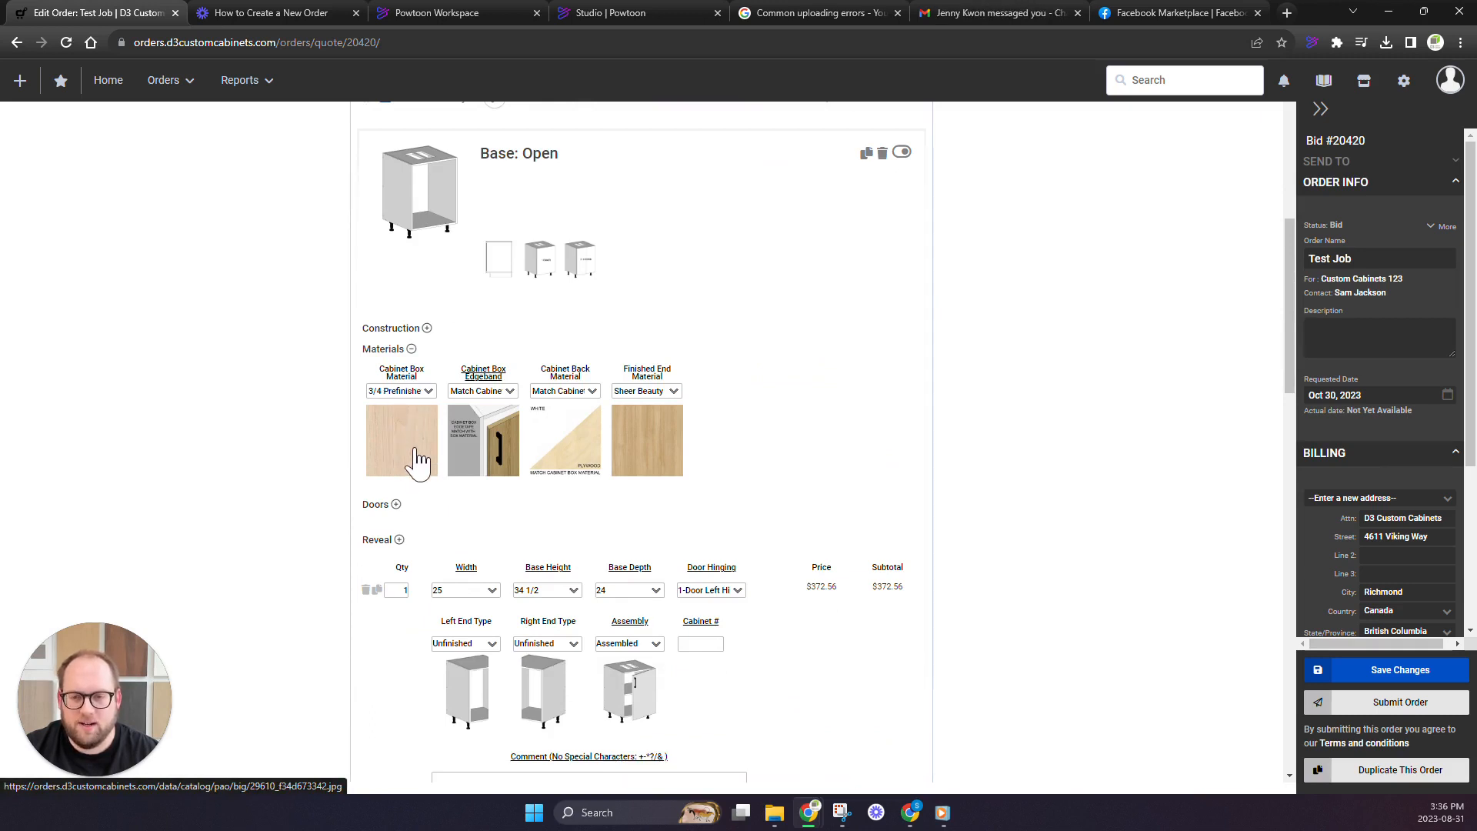
Reopen the order level settings and review the construction, material and door options against the Base: Open cabinet in Folder 1
scroll(414, 460, up, 4)
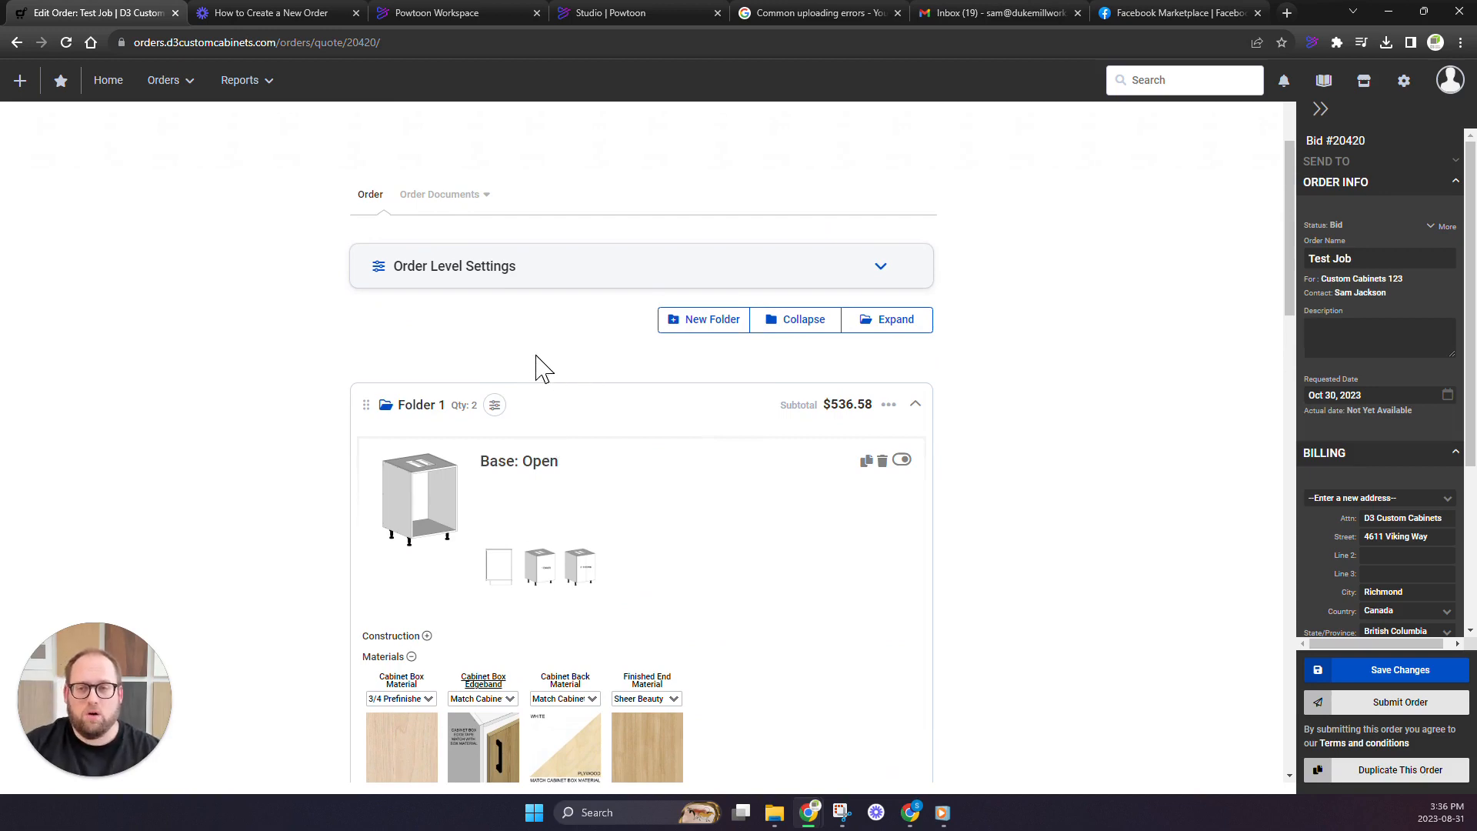
click(881, 267)
scroll(570, 372, down, 4)
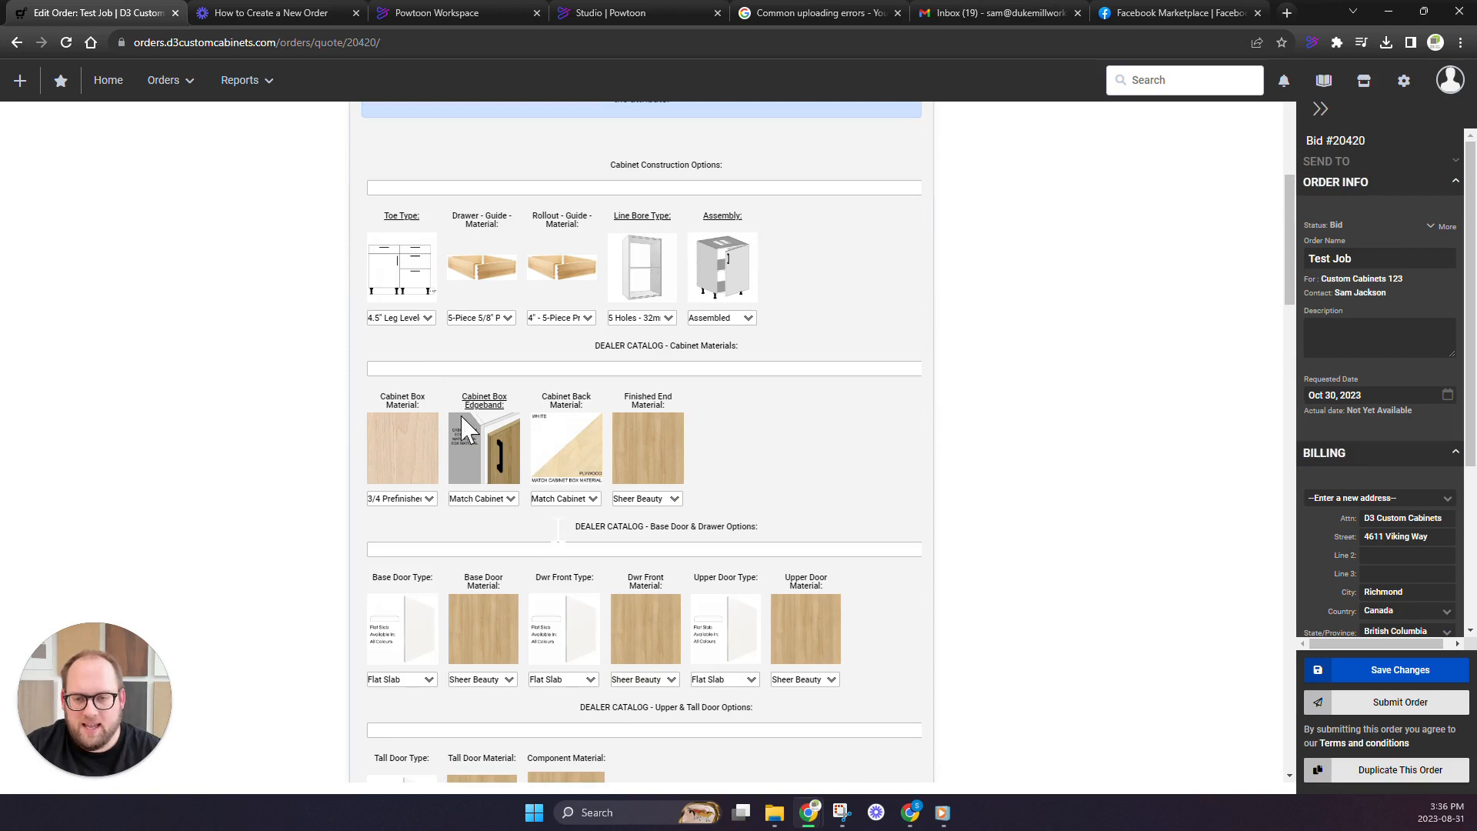
scroll(468, 431, down, 4)
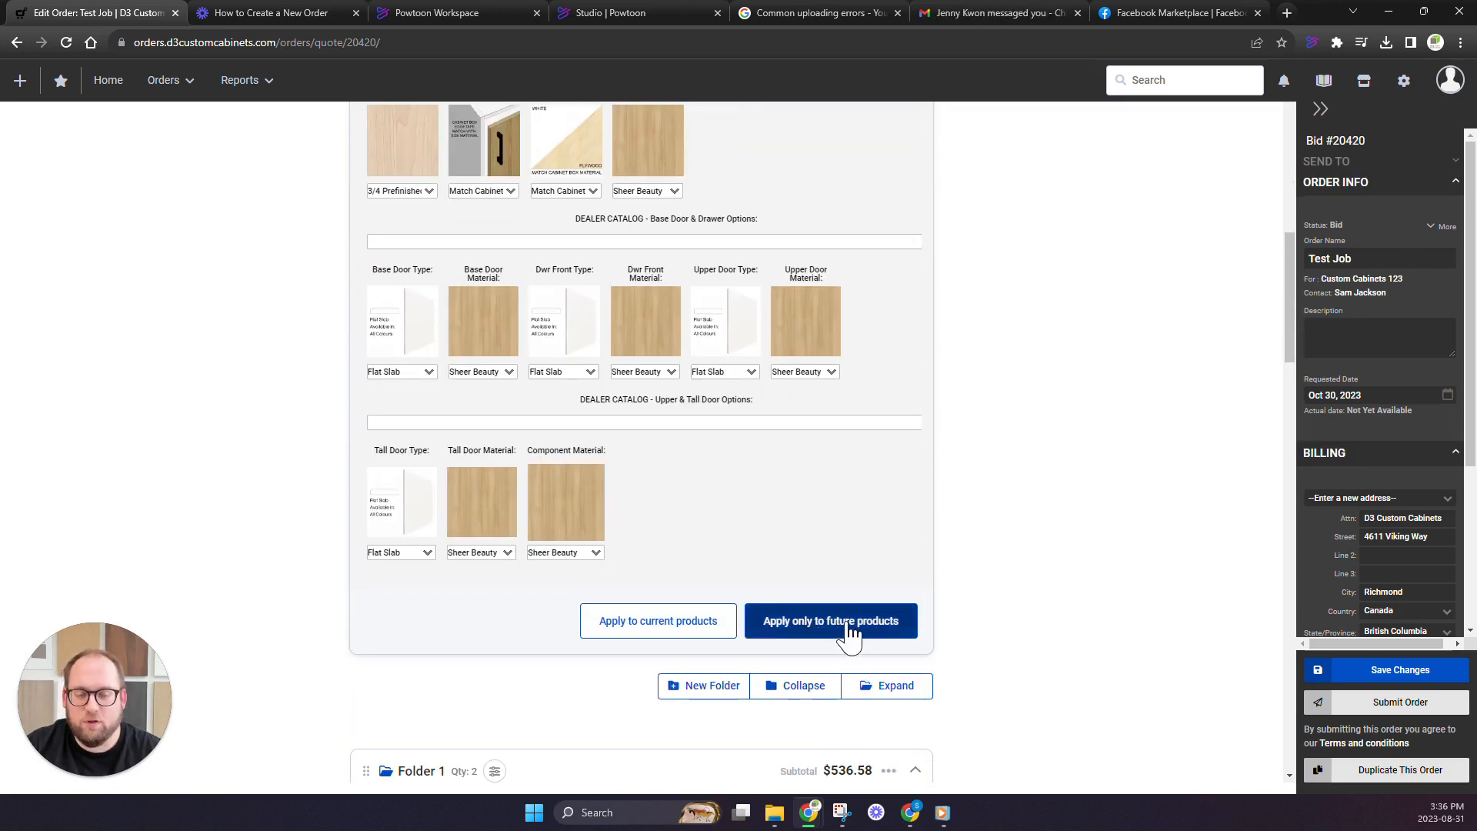
scroll(821, 625, up, 2)
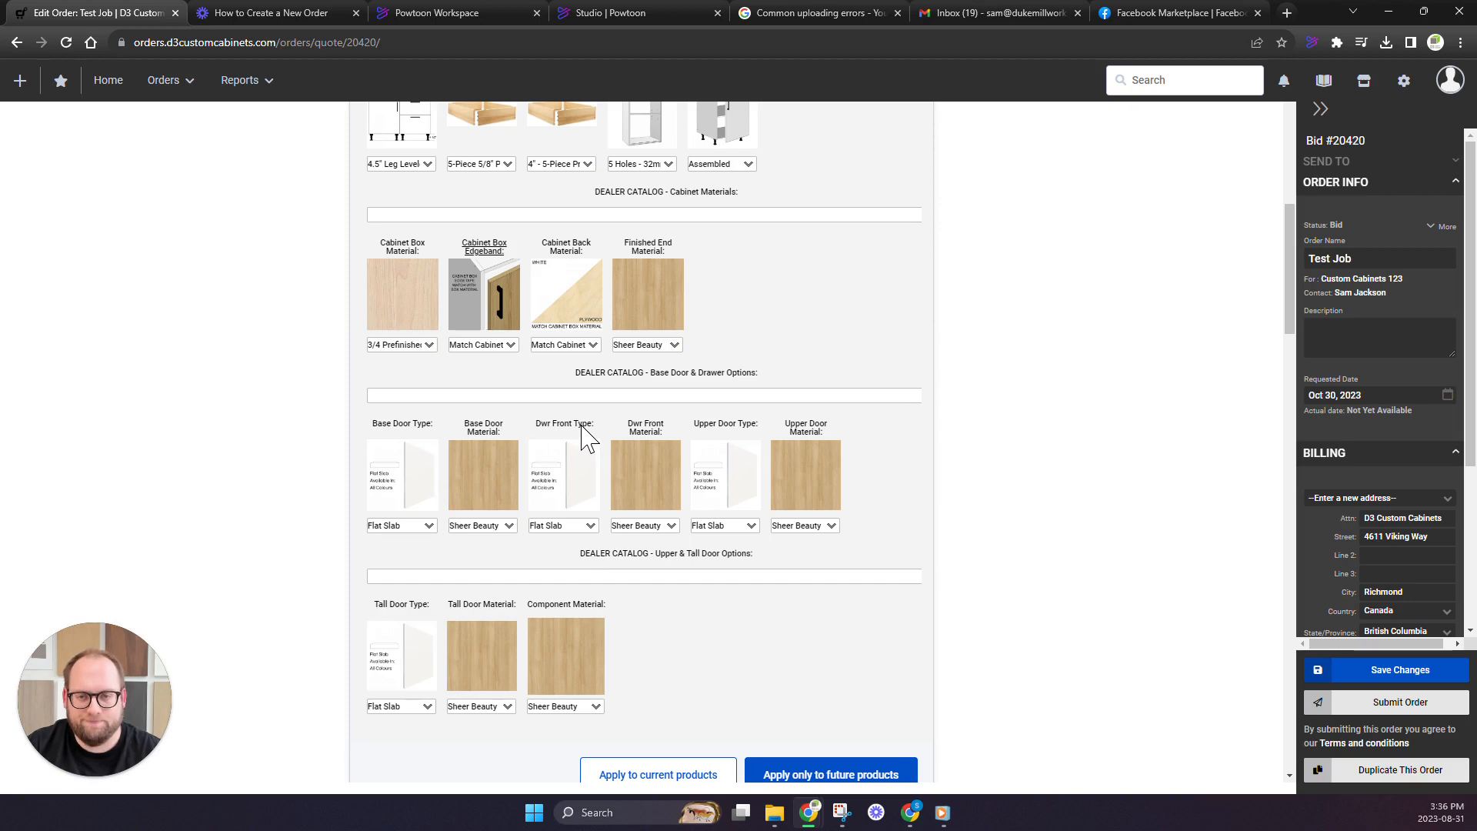
scroll(581, 445, down, 2)
scroll(582, 446, up, 2)
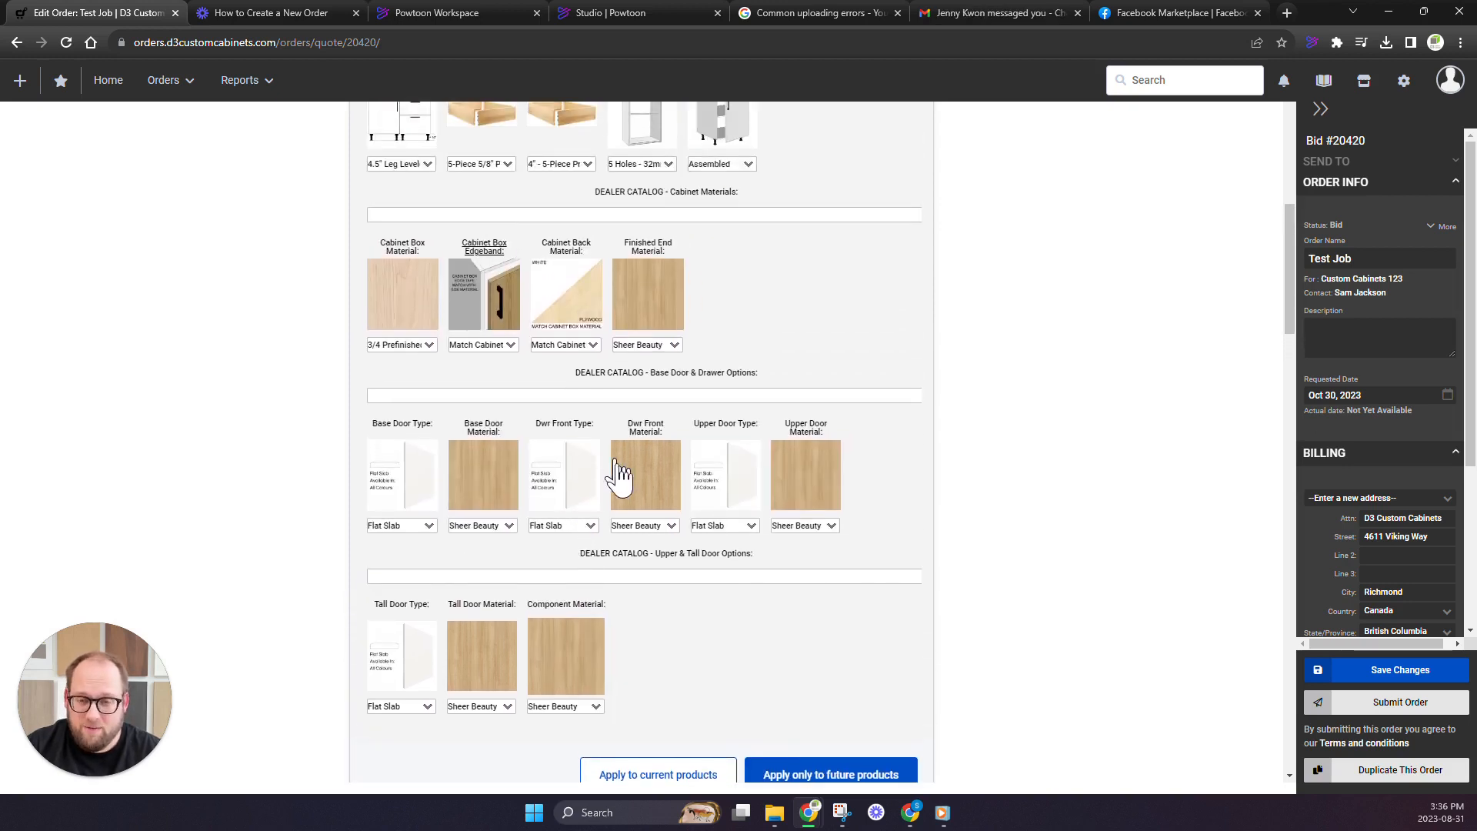
scroll(613, 476, up, 1)
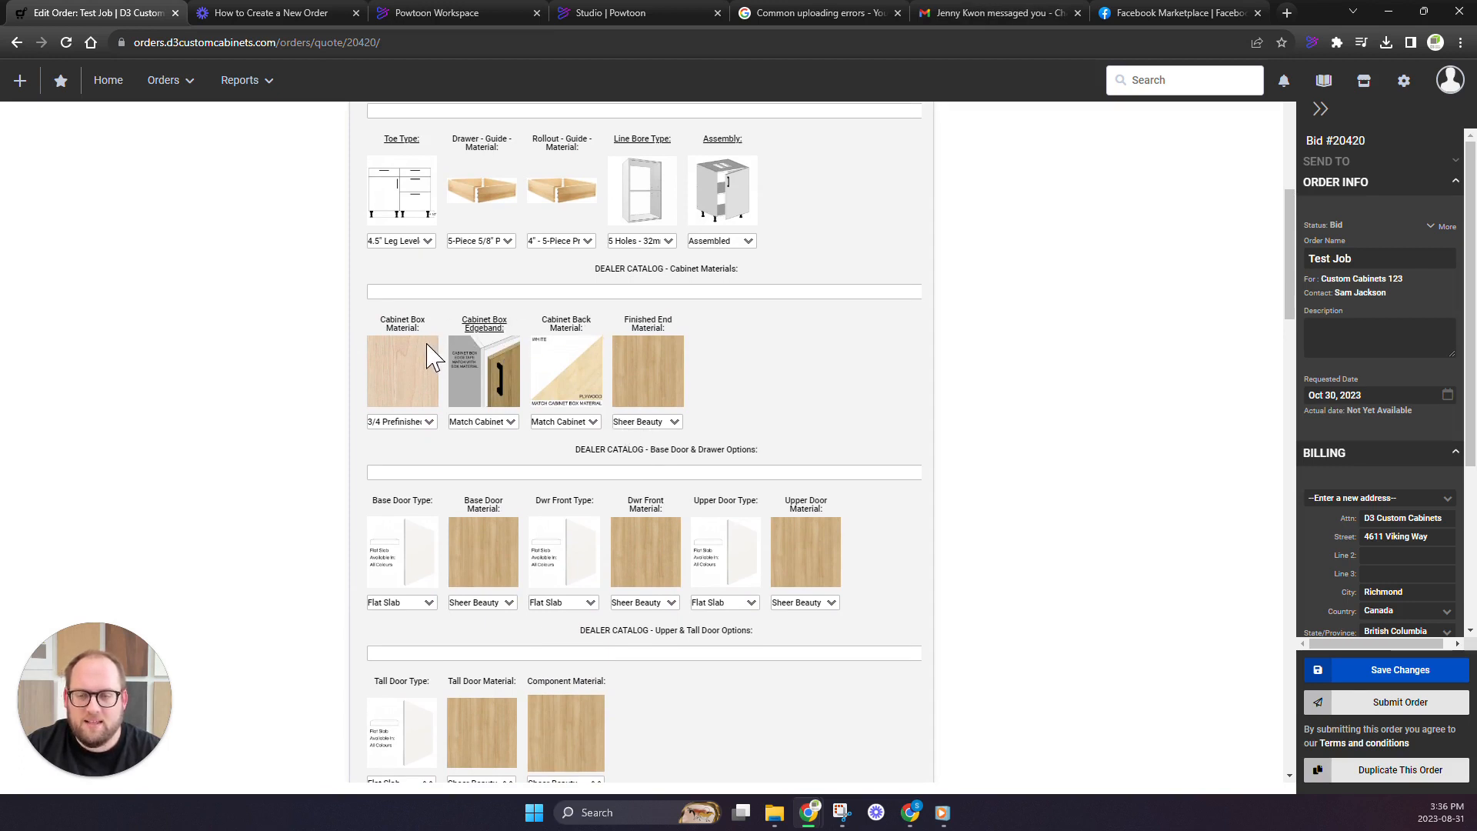
scroll(477, 658, down, 1)
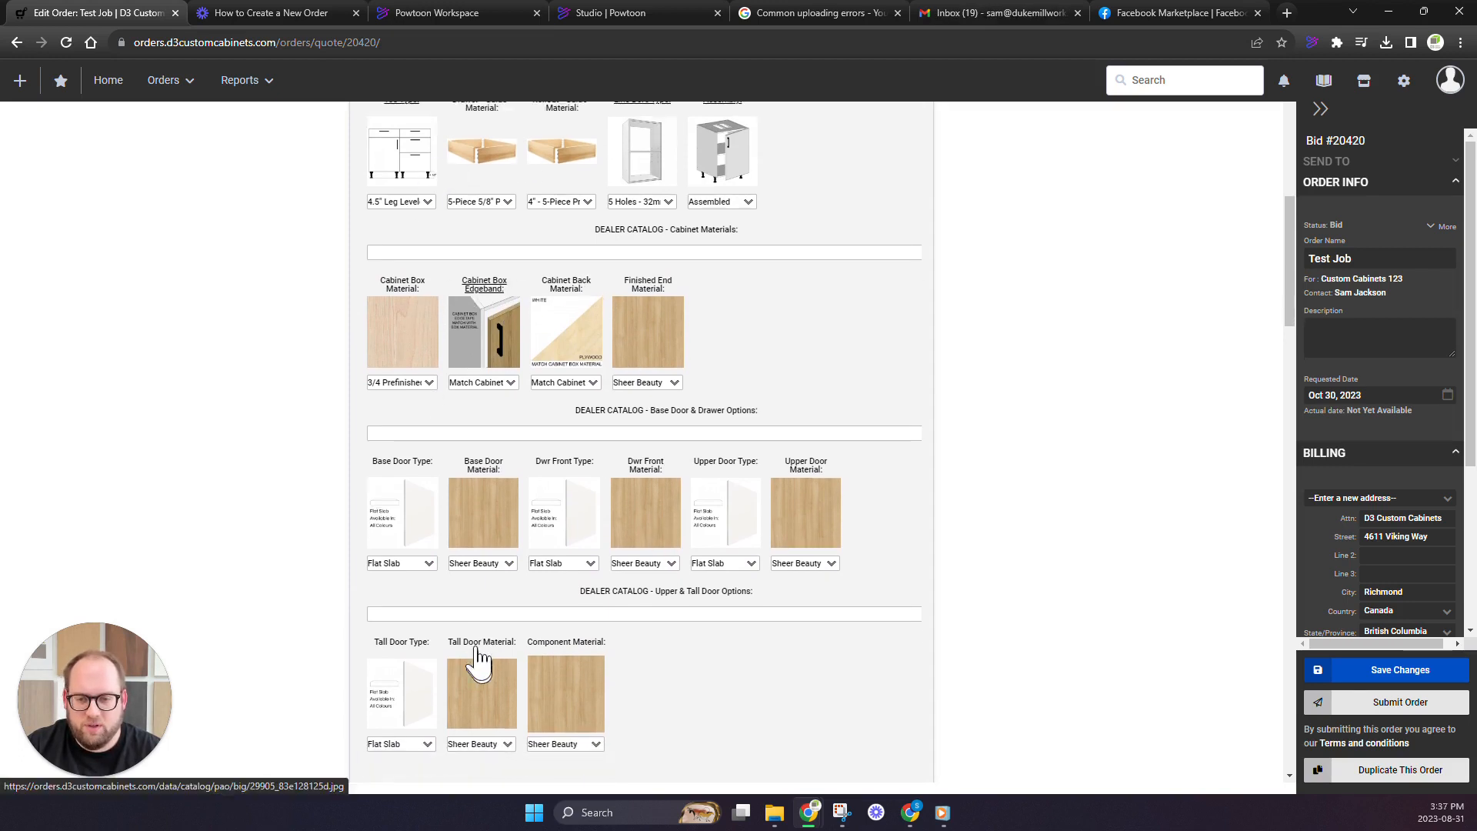
scroll(479, 660, down, 1)
scroll(616, 677, down, 2)
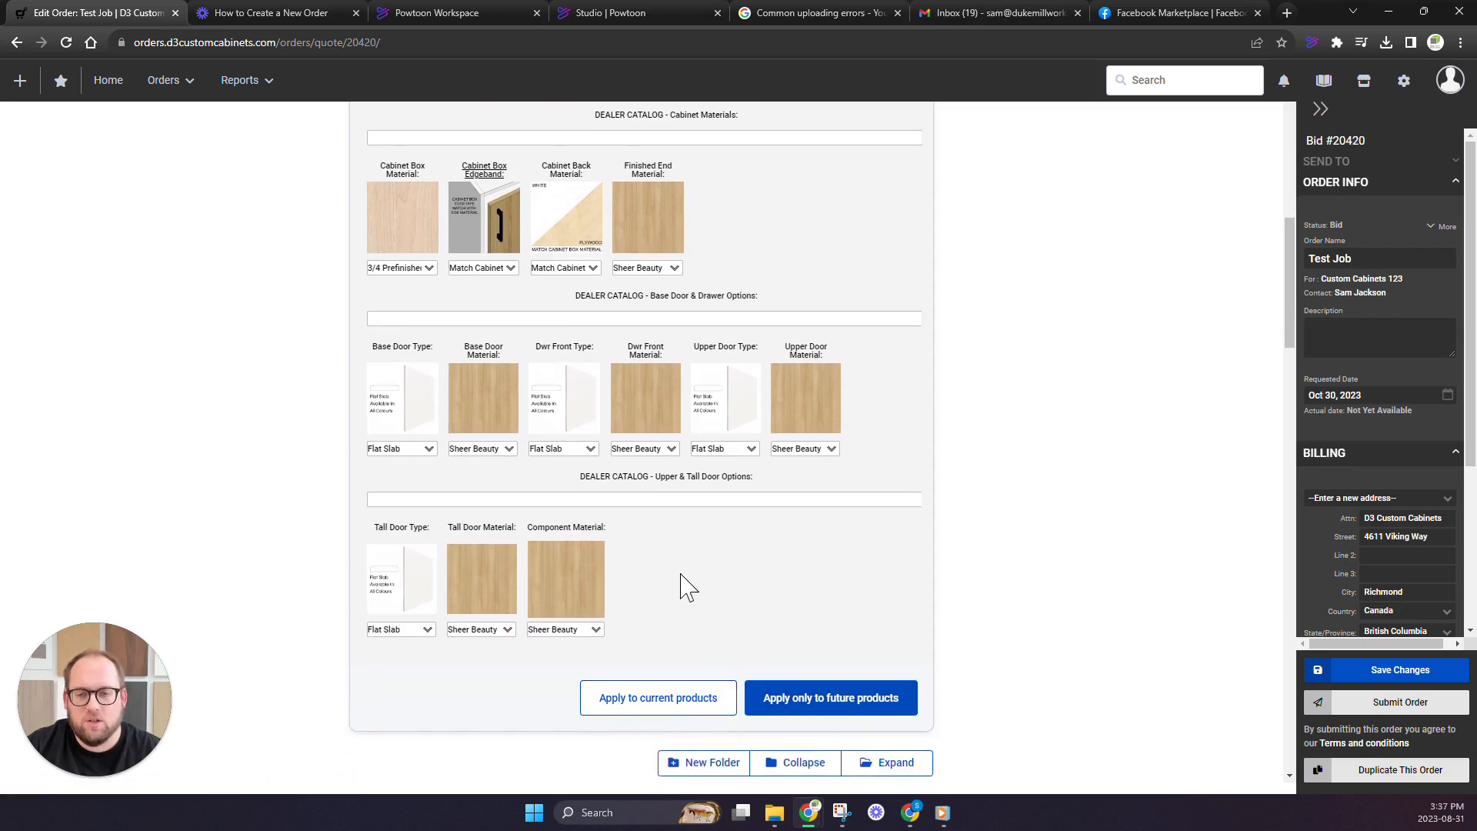
scroll(511, 501, up, 2)
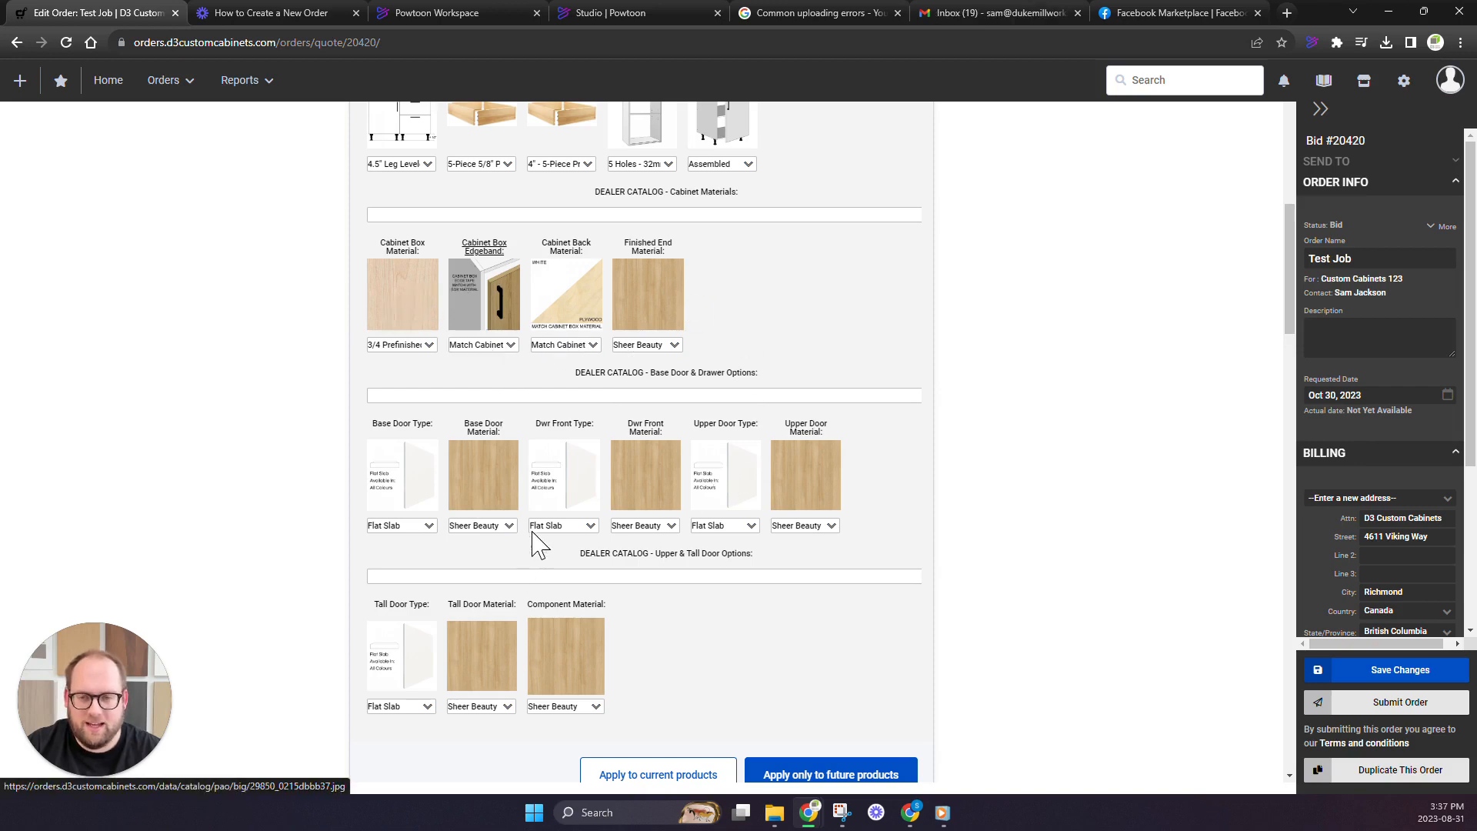
scroll(563, 486, down, 15)
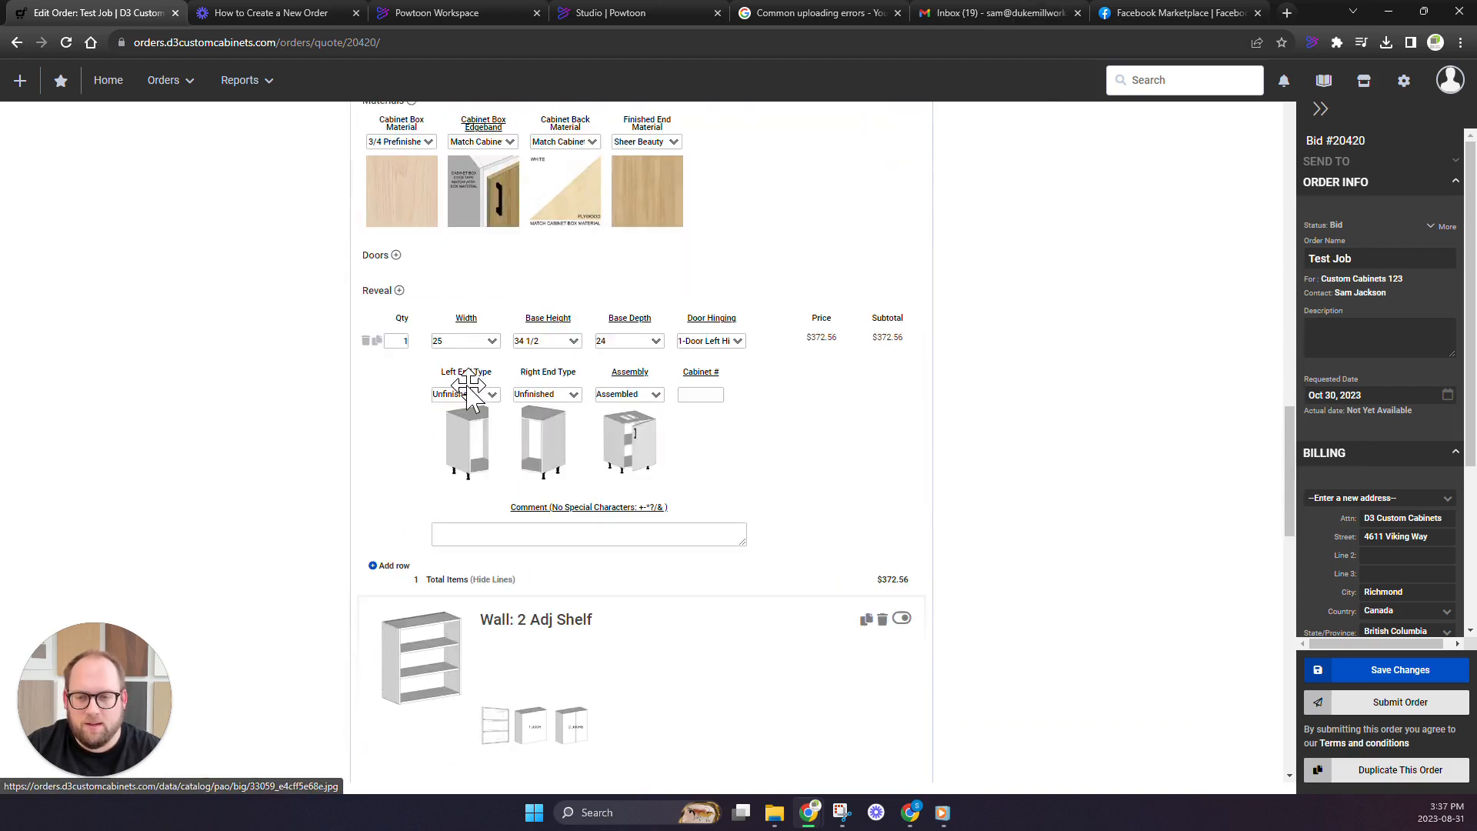
Set both the cabinet box material and the finished end material of the Wall: 2 Adj Shelf cabinet to Force of Nature
scroll(427, 408, down, 4)
click(396, 279)
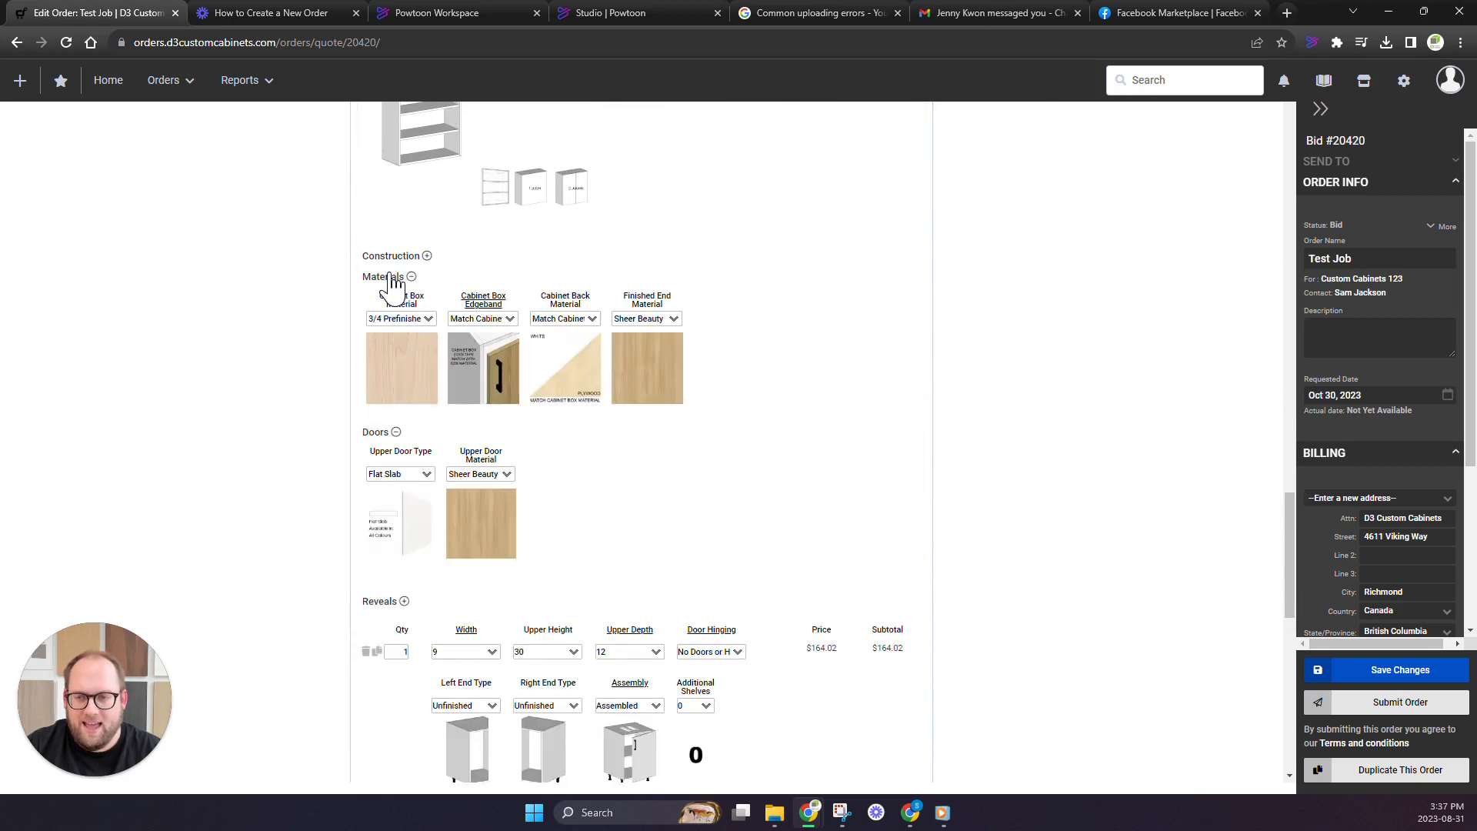
click(435, 320)
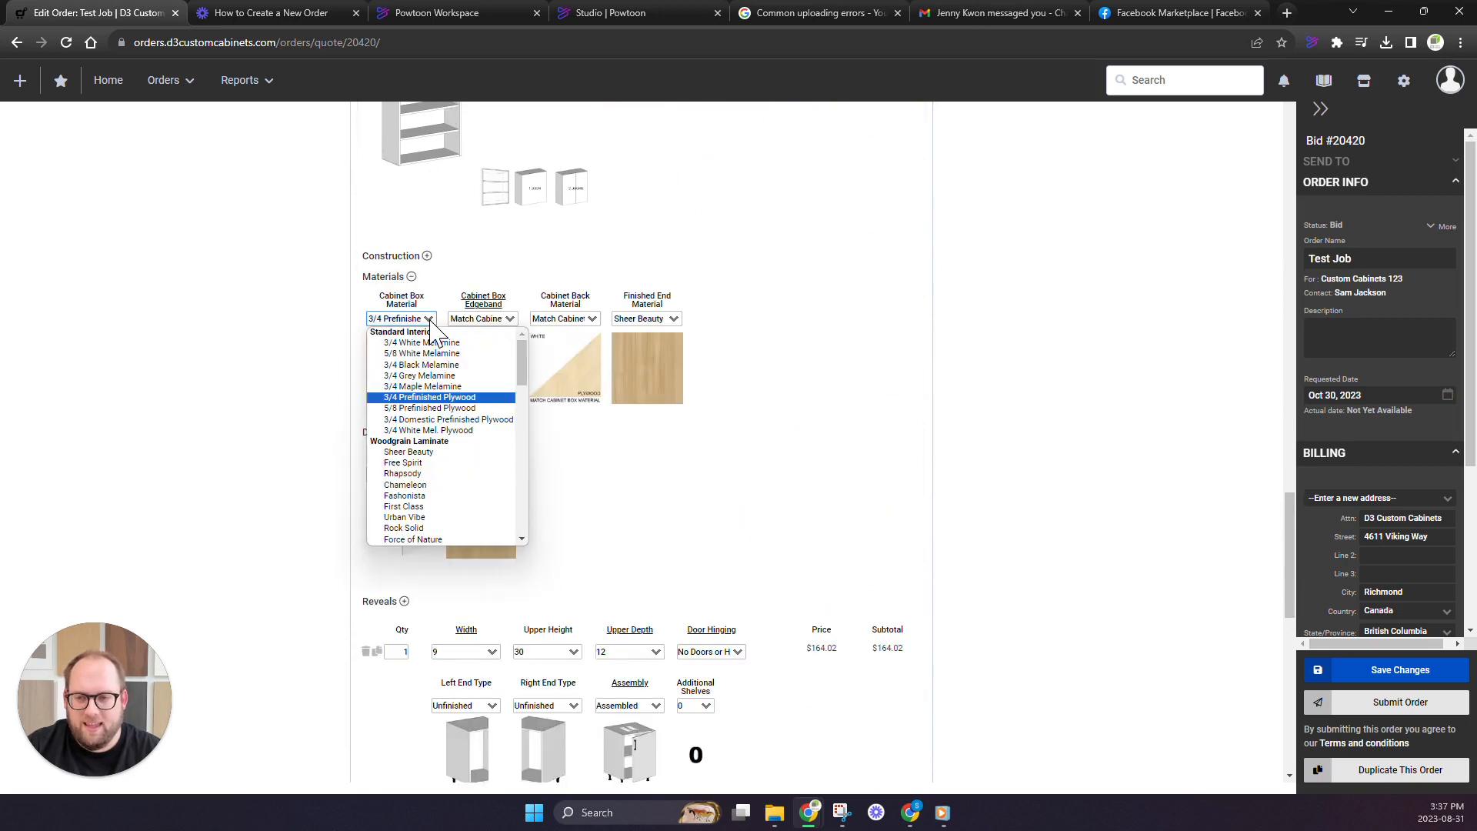
click(448, 496)
click(662, 318)
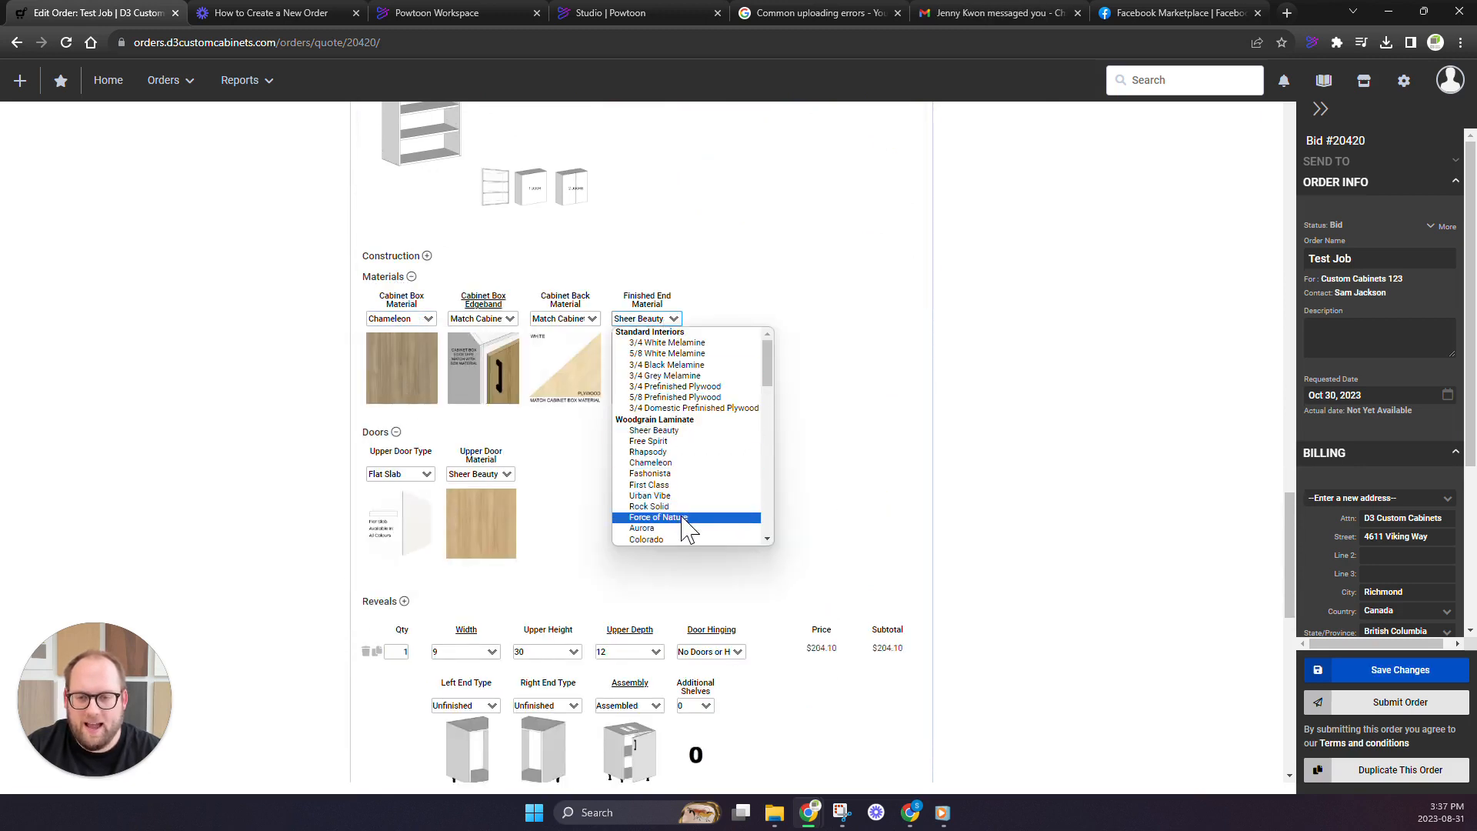
click(666, 499)
click(429, 318)
click(477, 484)
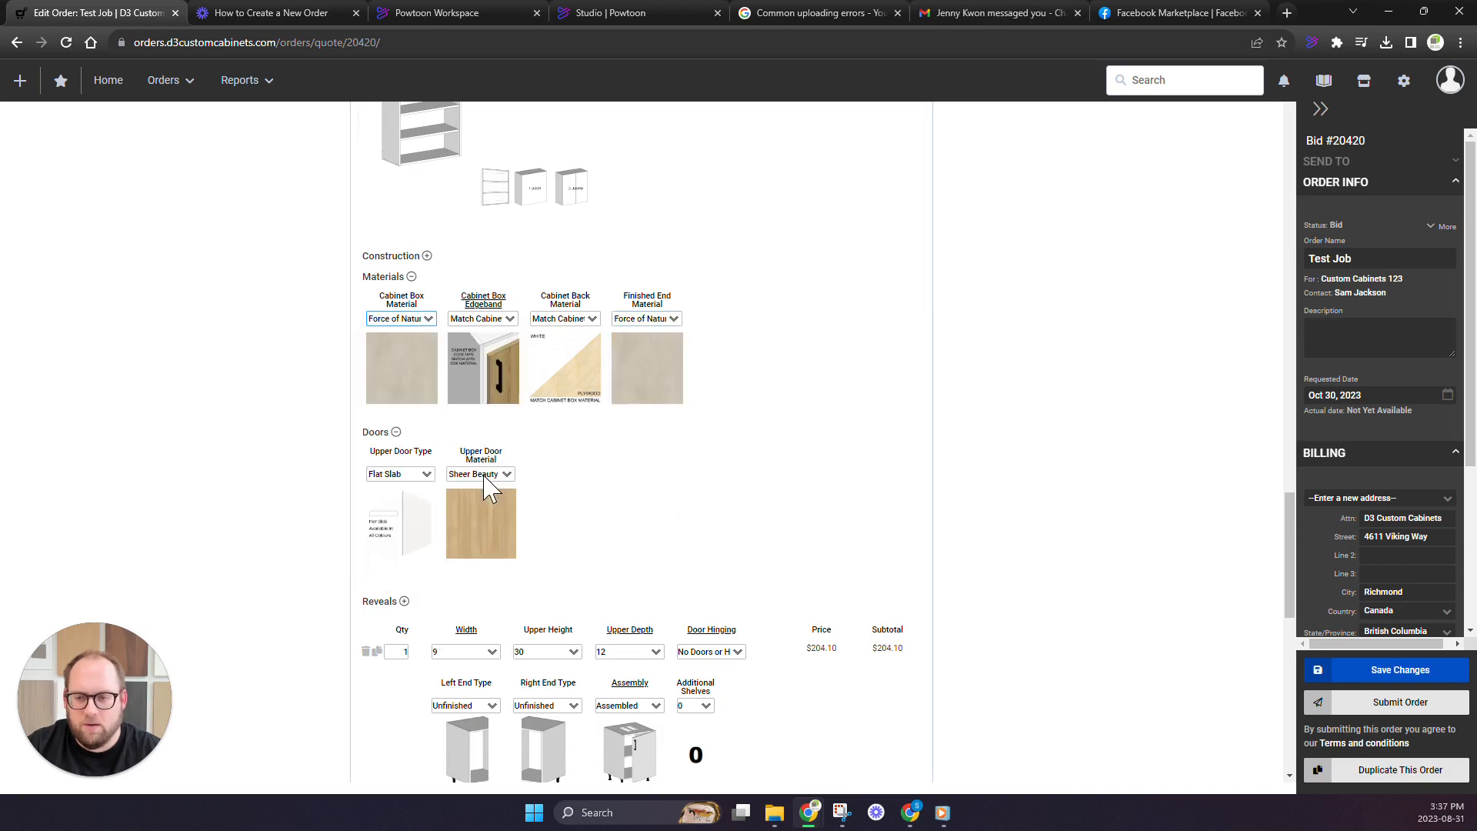
Set the upper door type and upper door material of the Wall: 2 Adj Shelf cabinet to None
scroll(416, 416, down, 1)
click(410, 397)
click(393, 410)
click(481, 397)
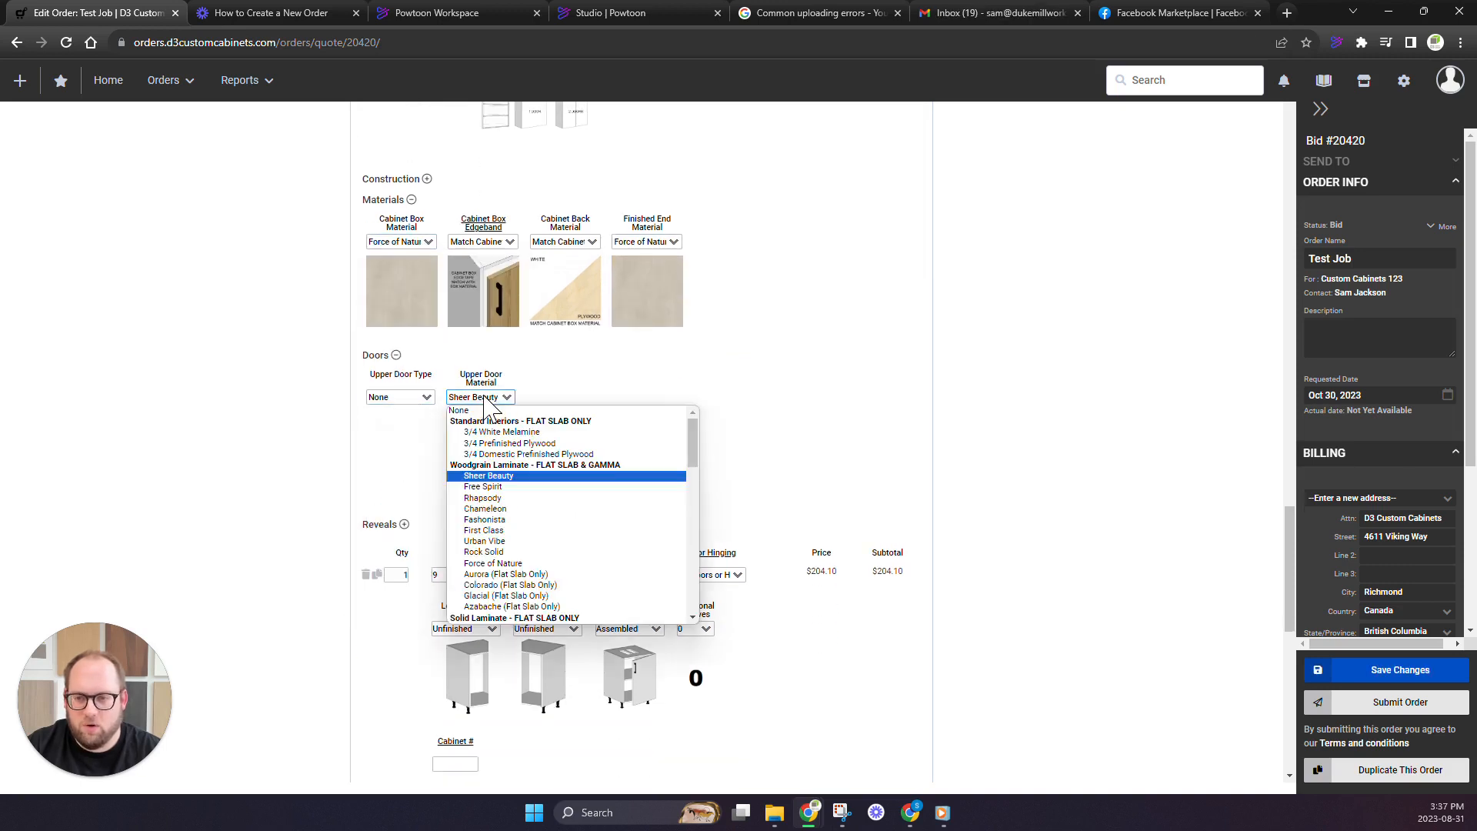
click(461, 408)
scroll(561, 468, up, 2)
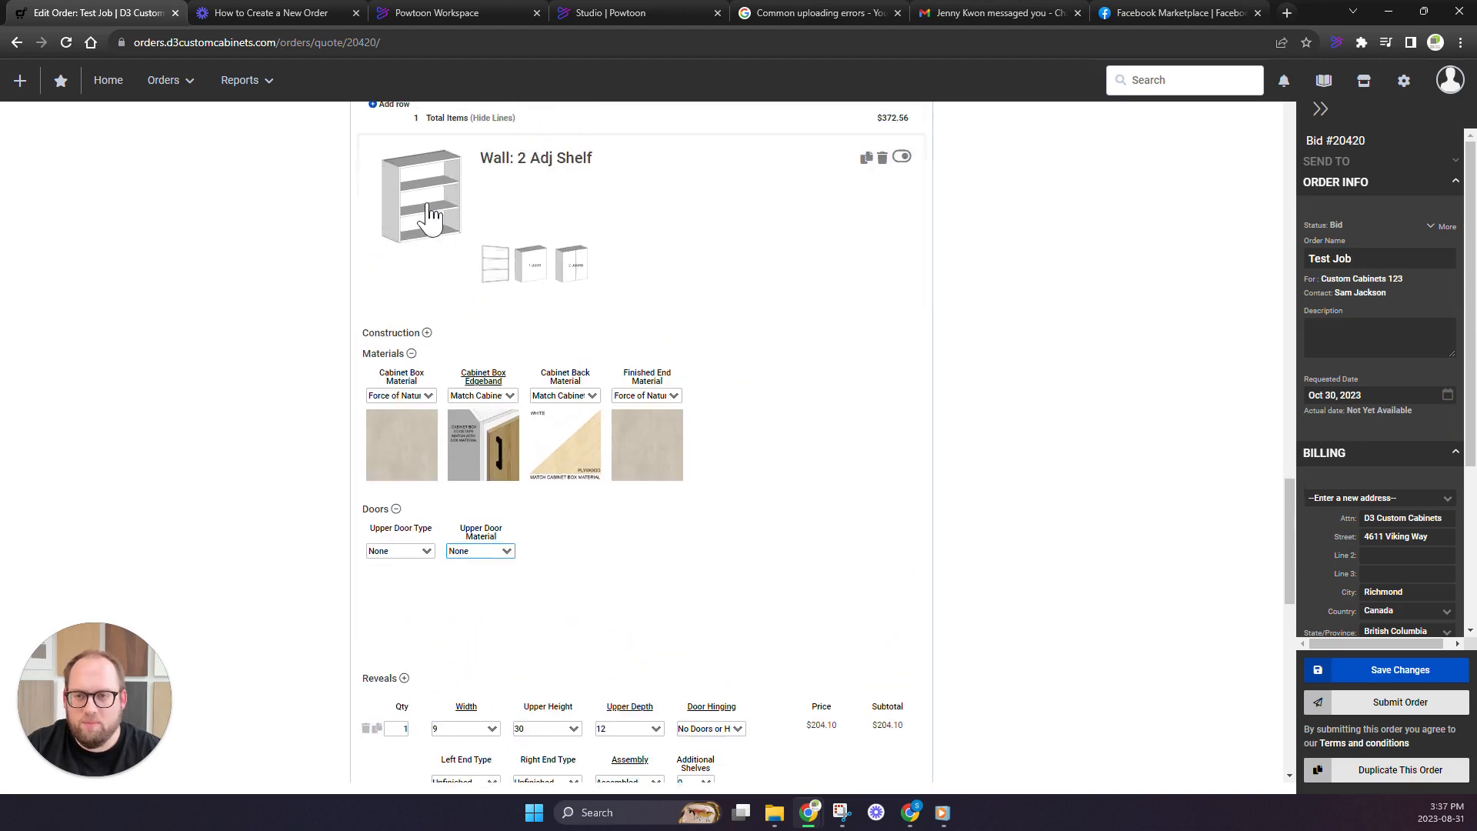
Set the order-level cabinet box material to 3/4 Black Melamine and apply the settings to current products
scroll(577, 437, up, 12)
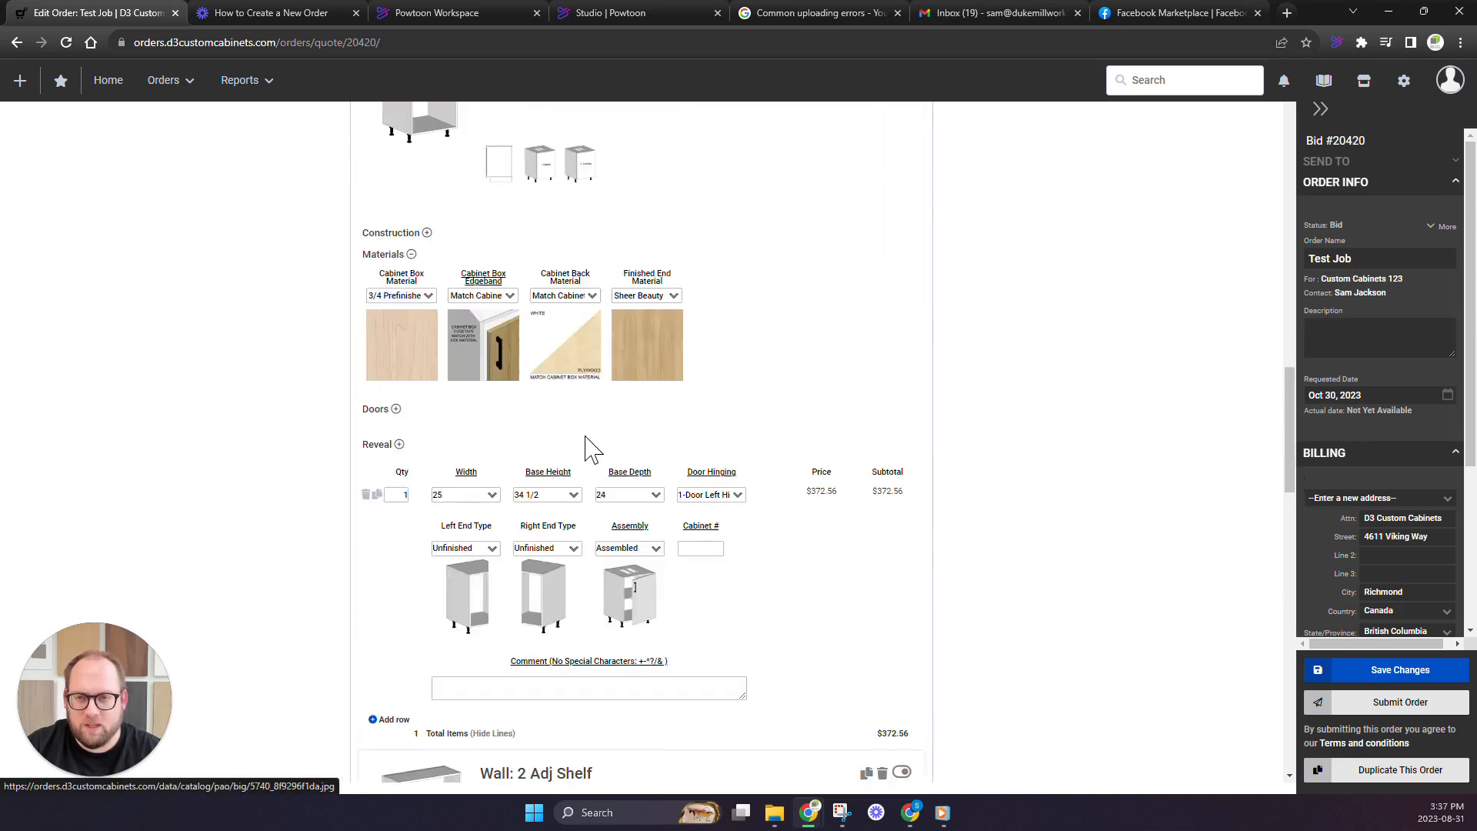
scroll(589, 454, up, 8)
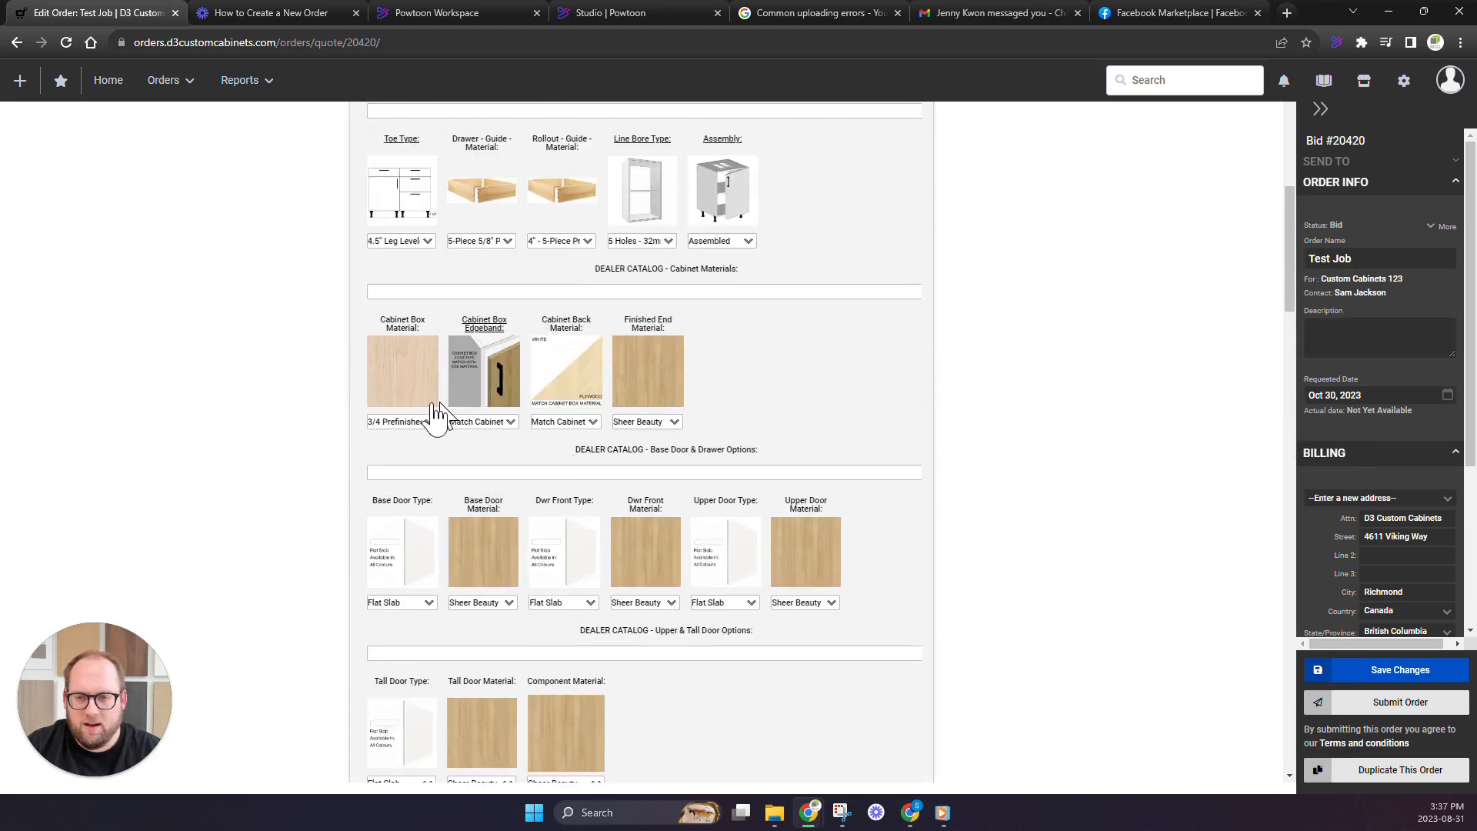
click(411, 425)
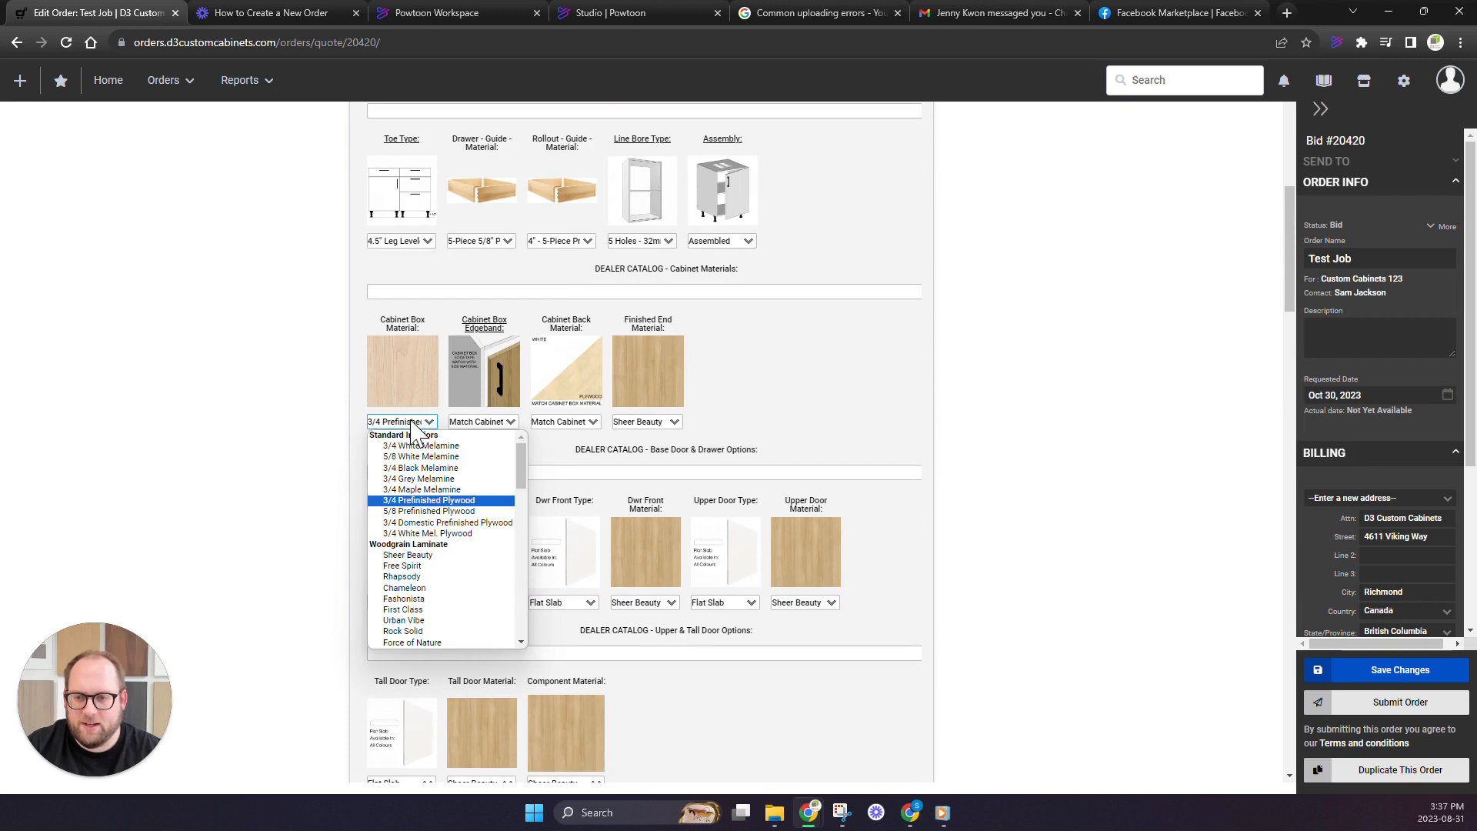
click(433, 466)
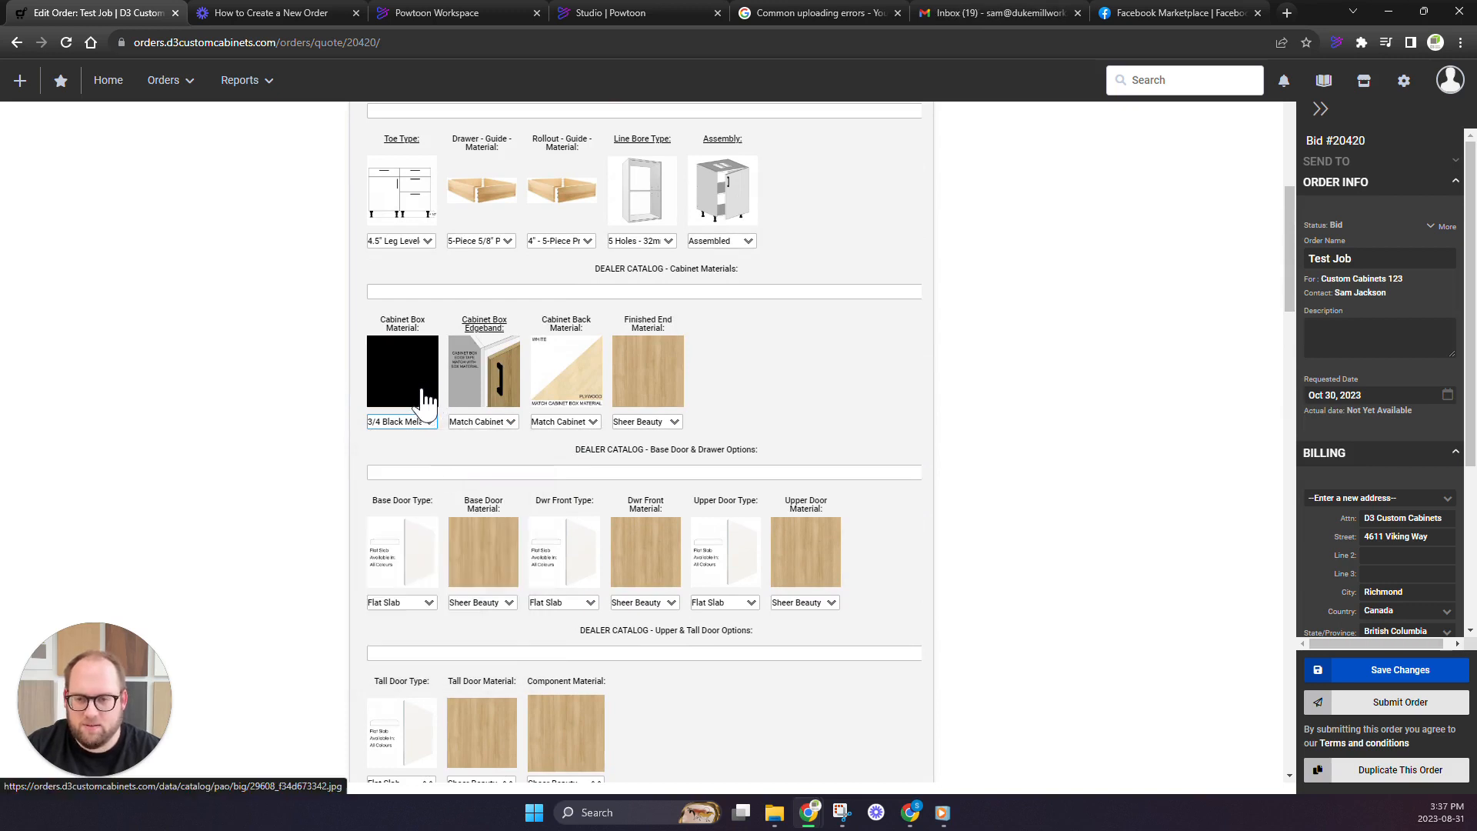
scroll(424, 394, down, 2)
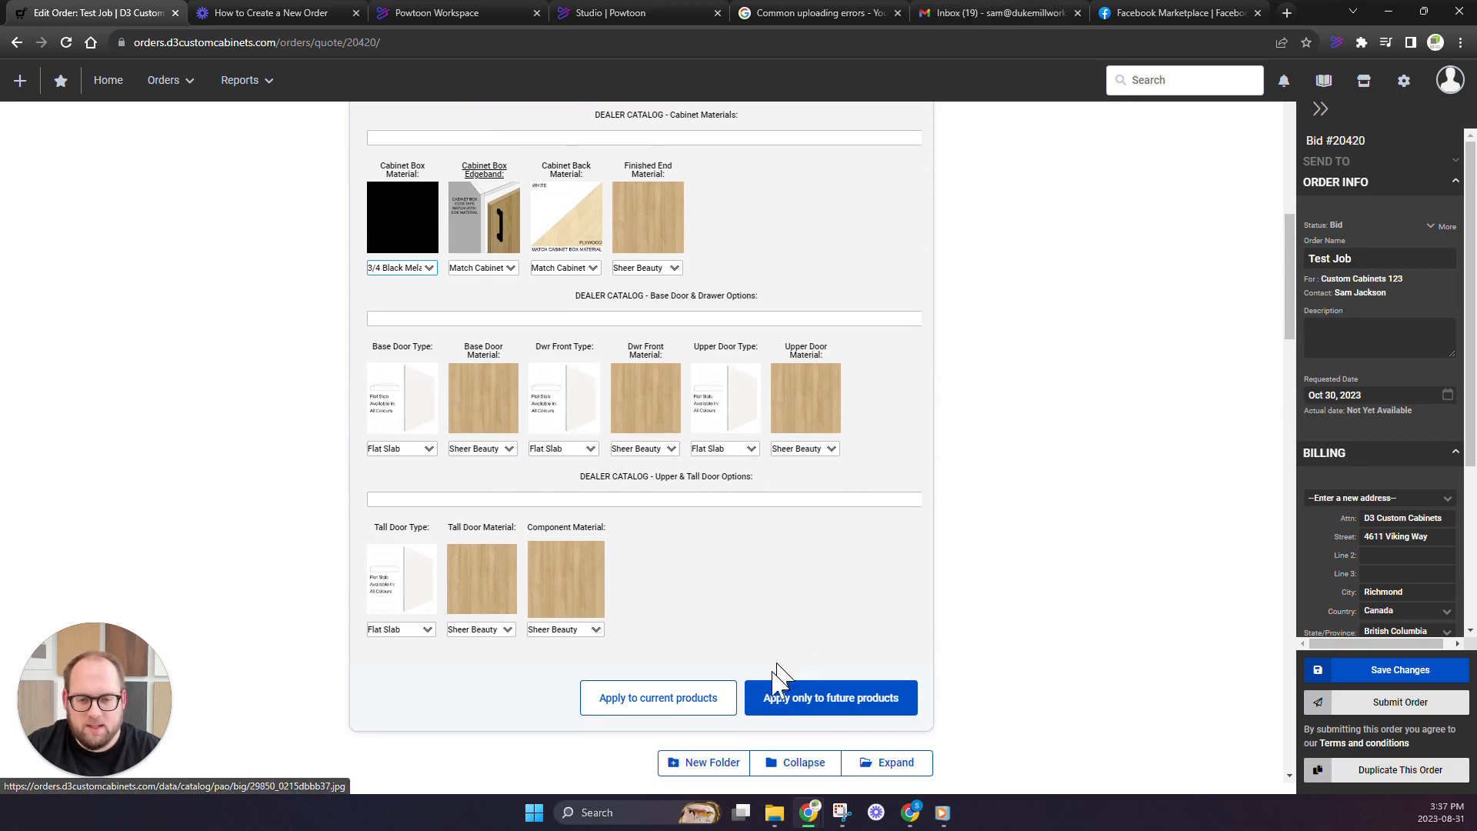
click(671, 698)
Check the materials and door options of the Base: Open and Wall: 2 Adj Shelf cabinets in Folder 1
scroll(485, 472, down, 1)
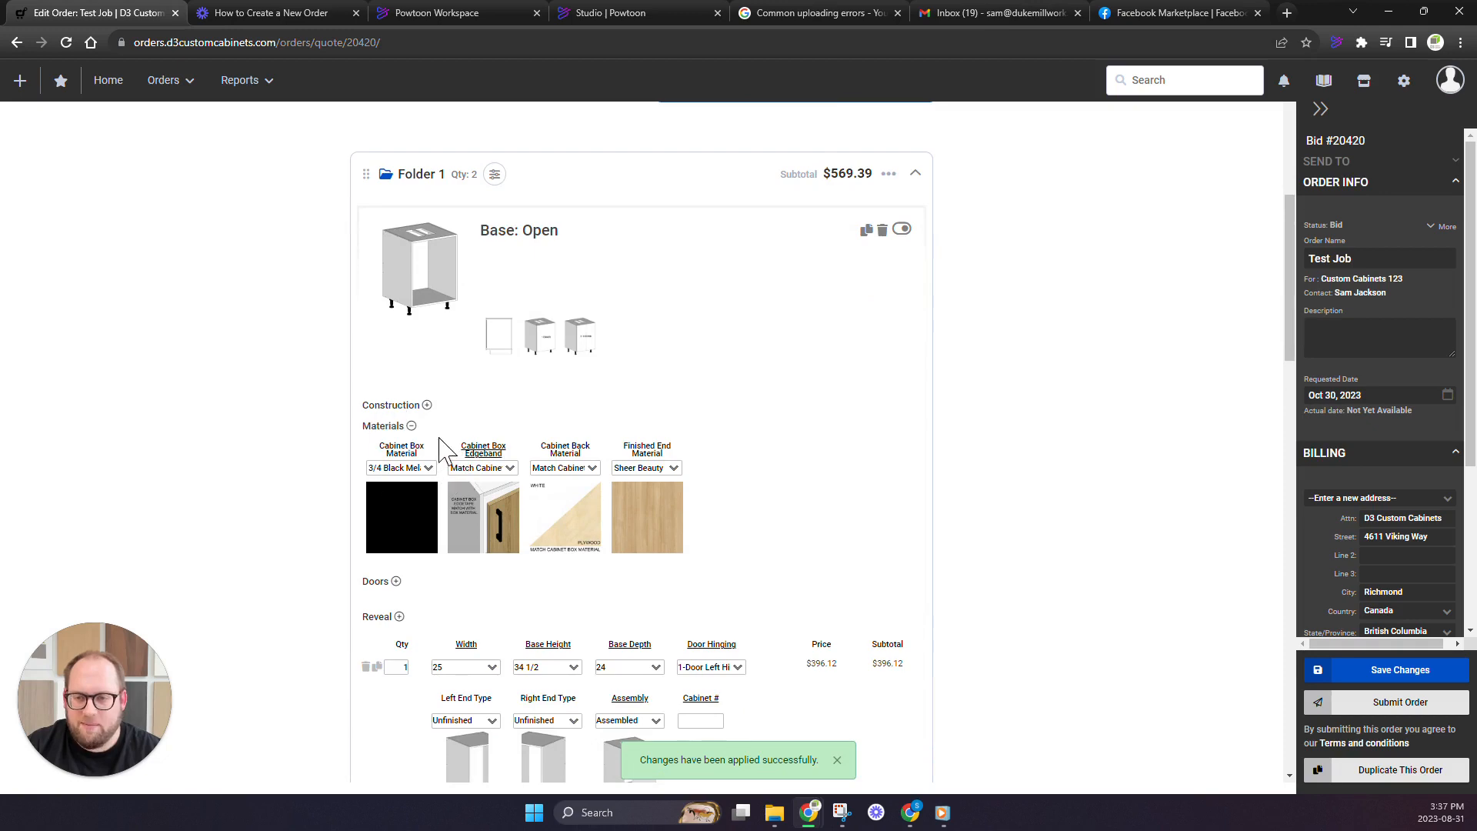
scroll(419, 516, down, 7)
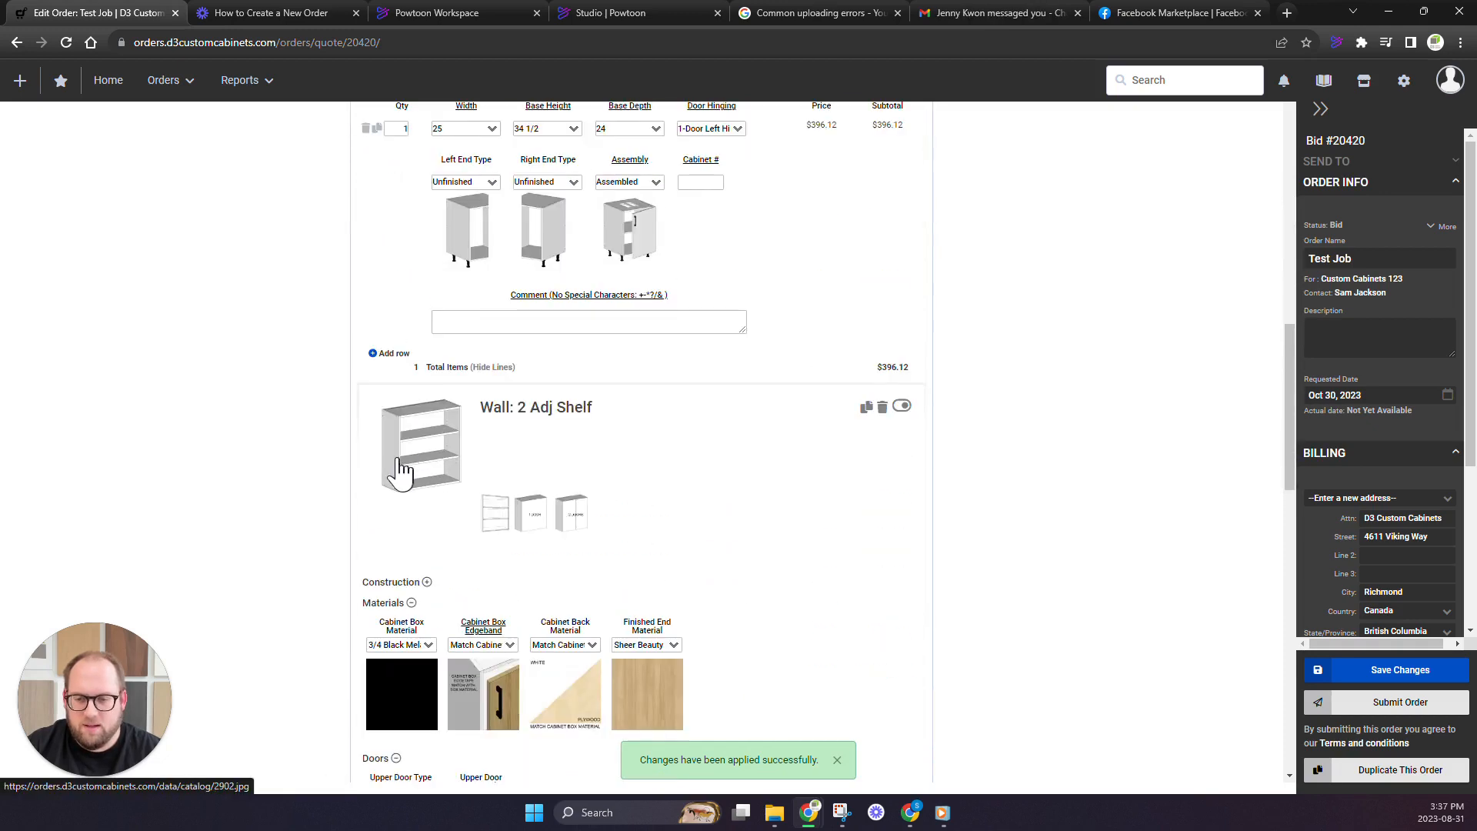
scroll(407, 501, down, 5)
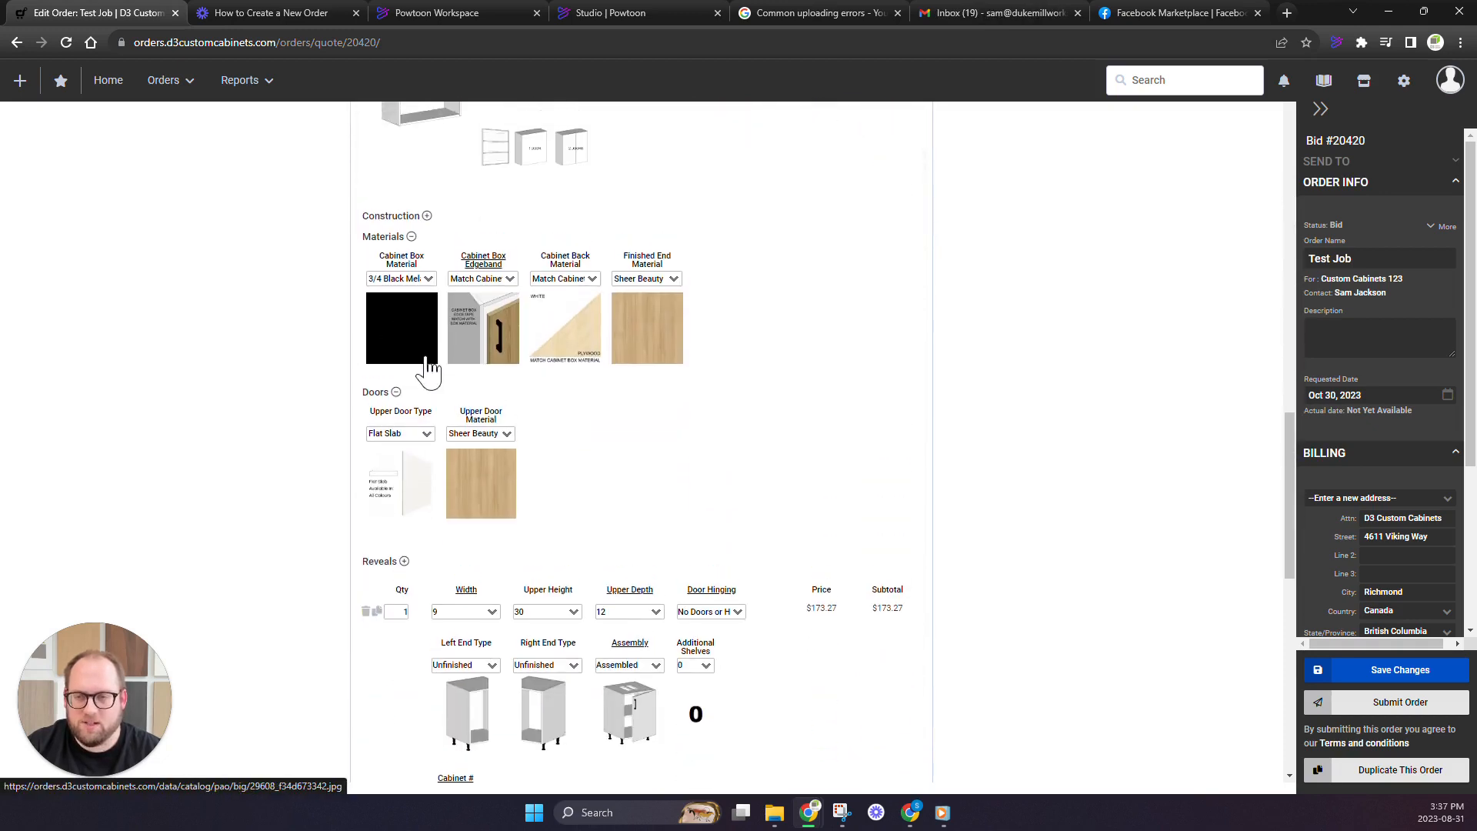
scroll(419, 381, up, 1)
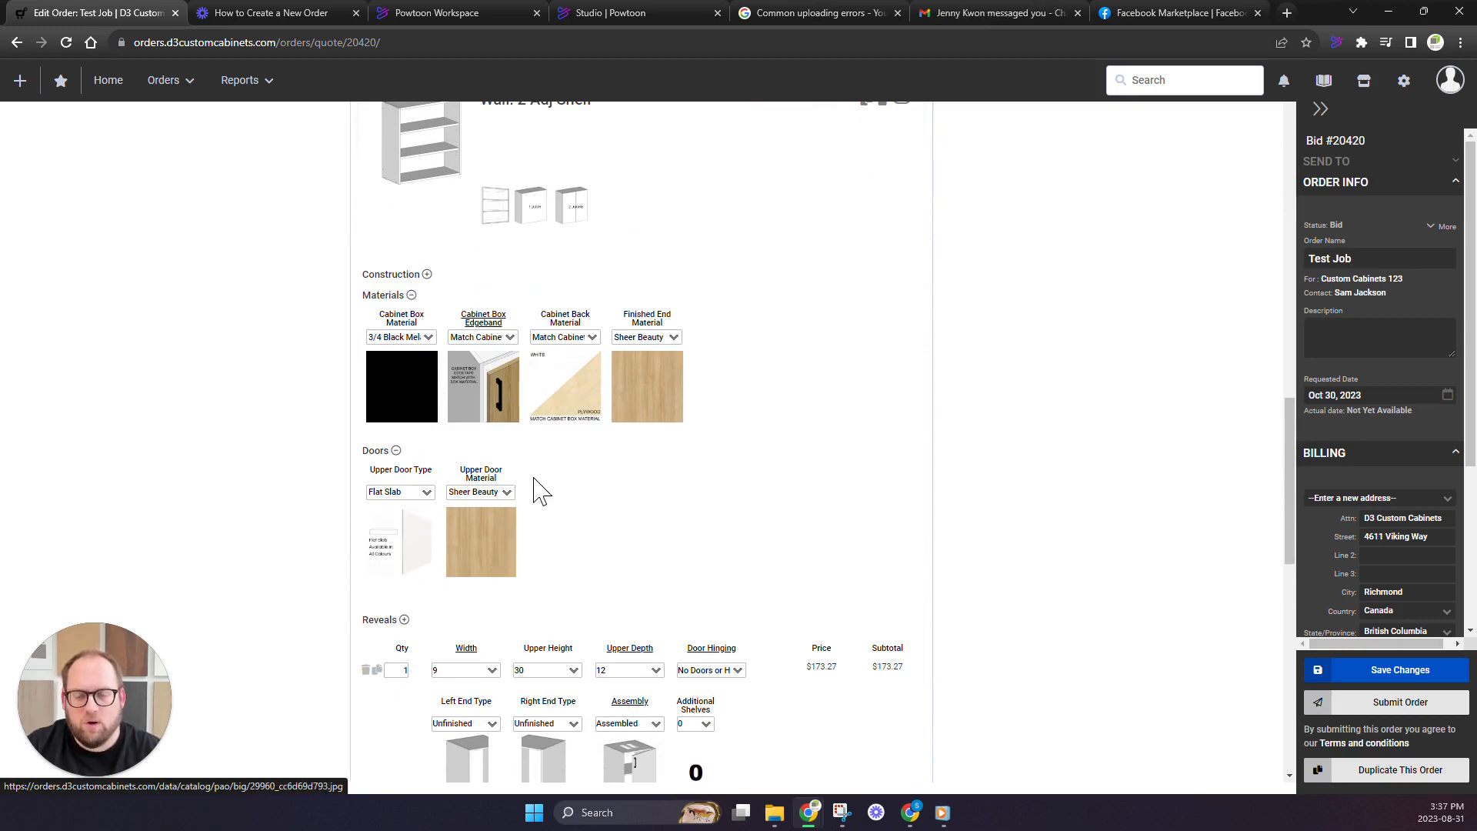
scroll(538, 490, up, 15)
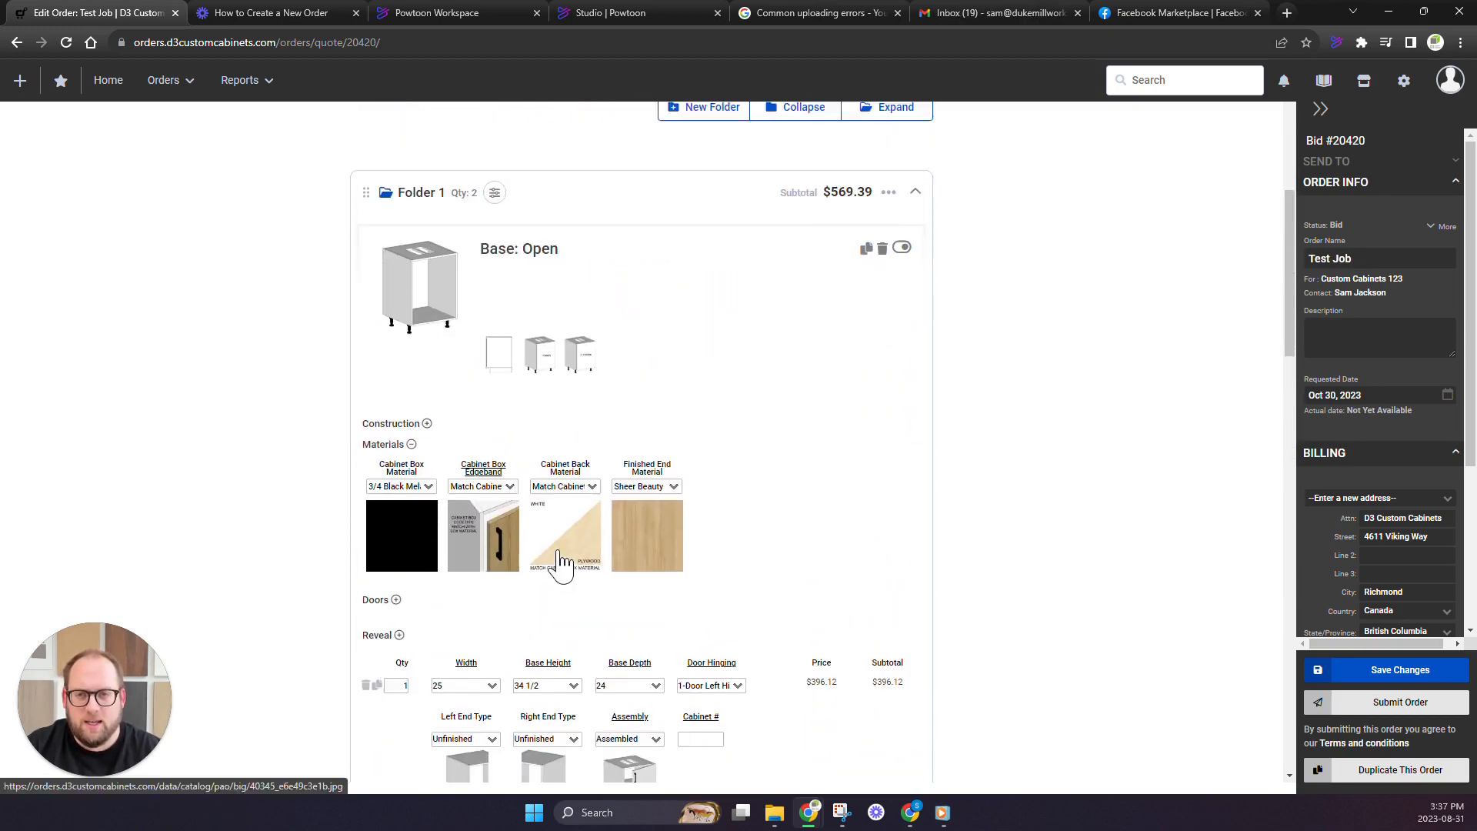
Review the order-level options and the choices for applying them, and compare them with the materials of both cabinets in Folder 1
scroll(560, 565, up, 5)
click(562, 435)
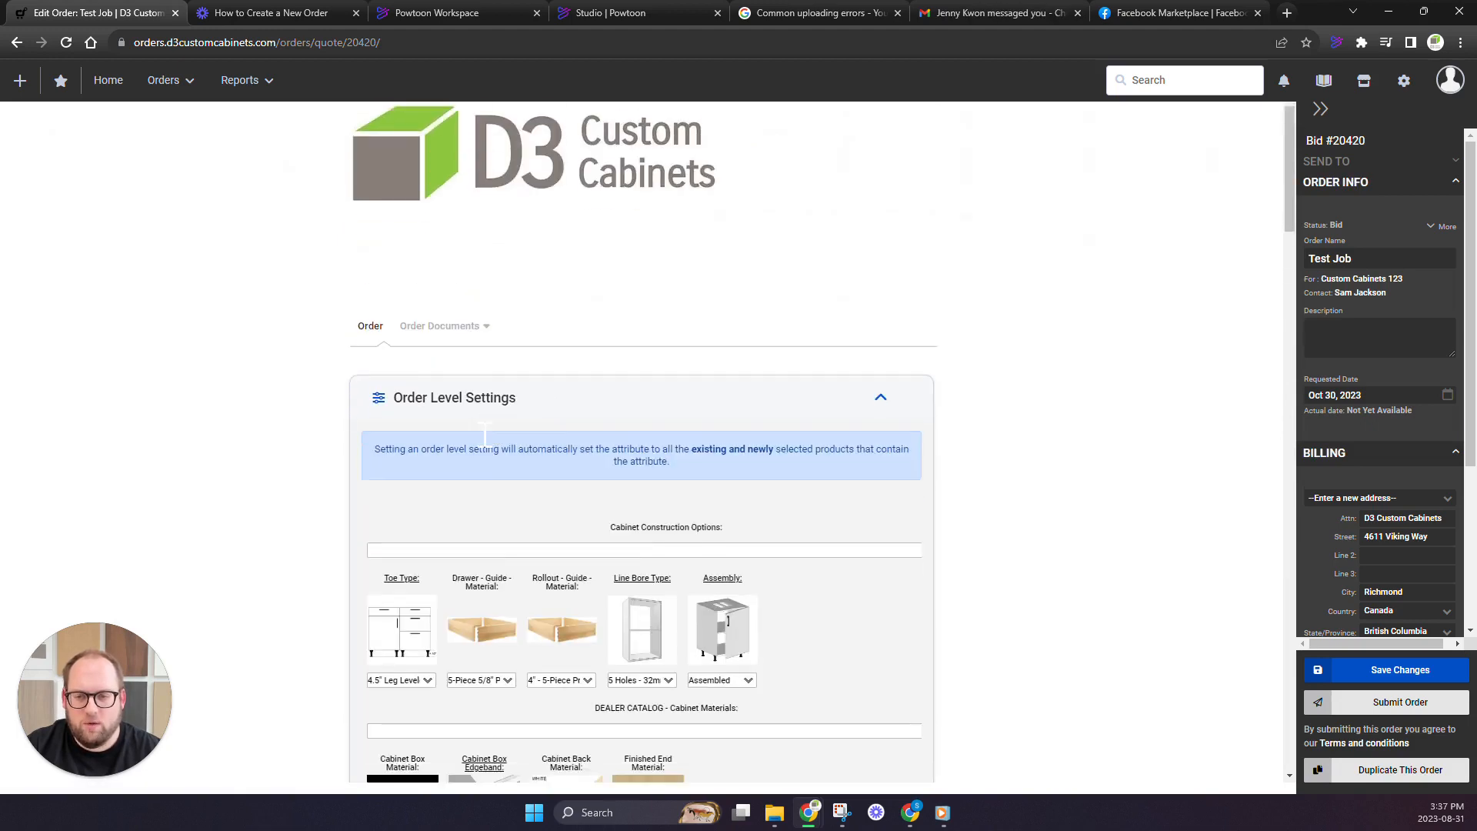
scroll(539, 439, down, 6)
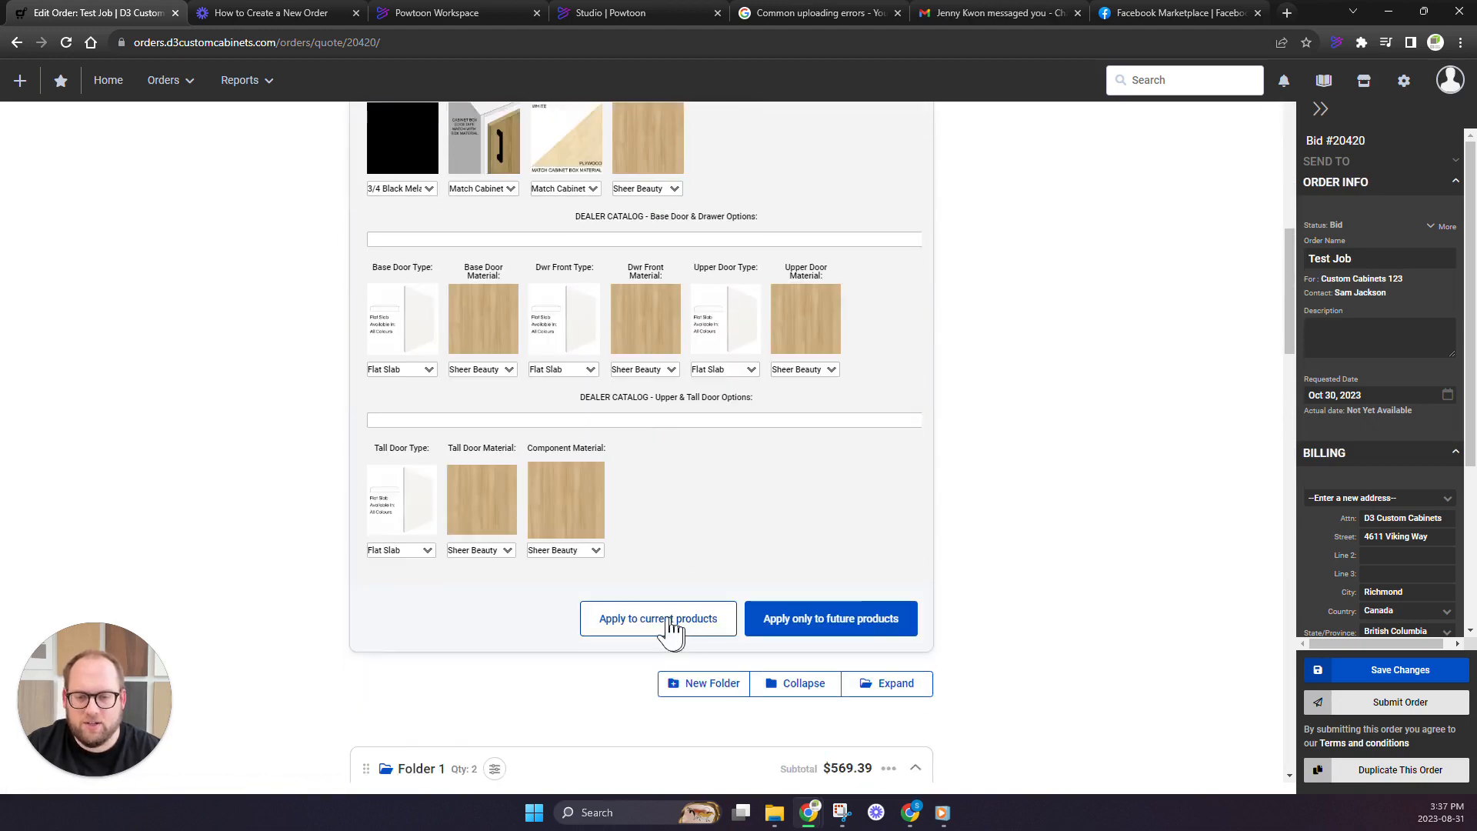
scroll(638, 636, up, 2)
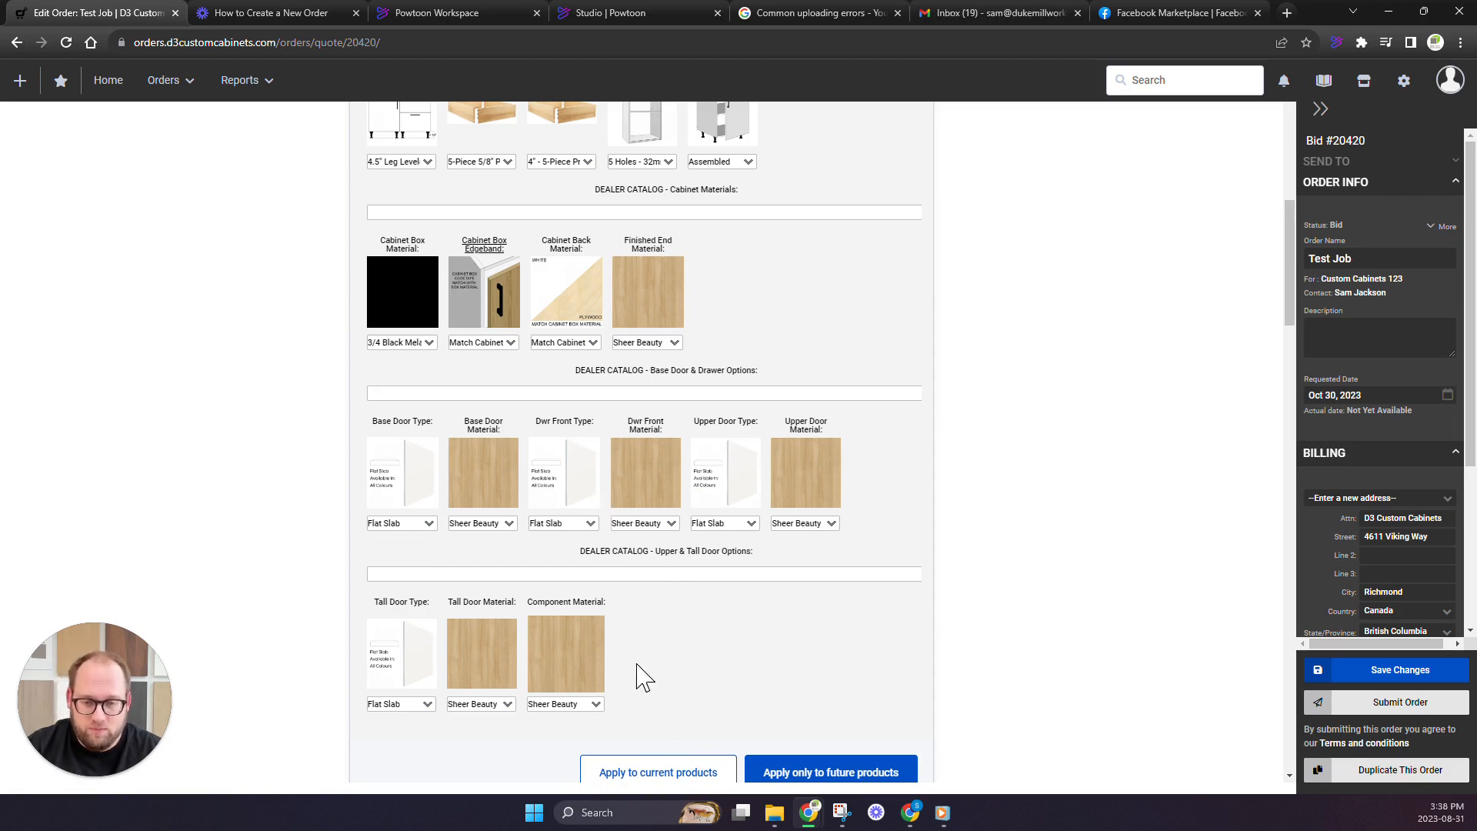
scroll(604, 517, down, 15)
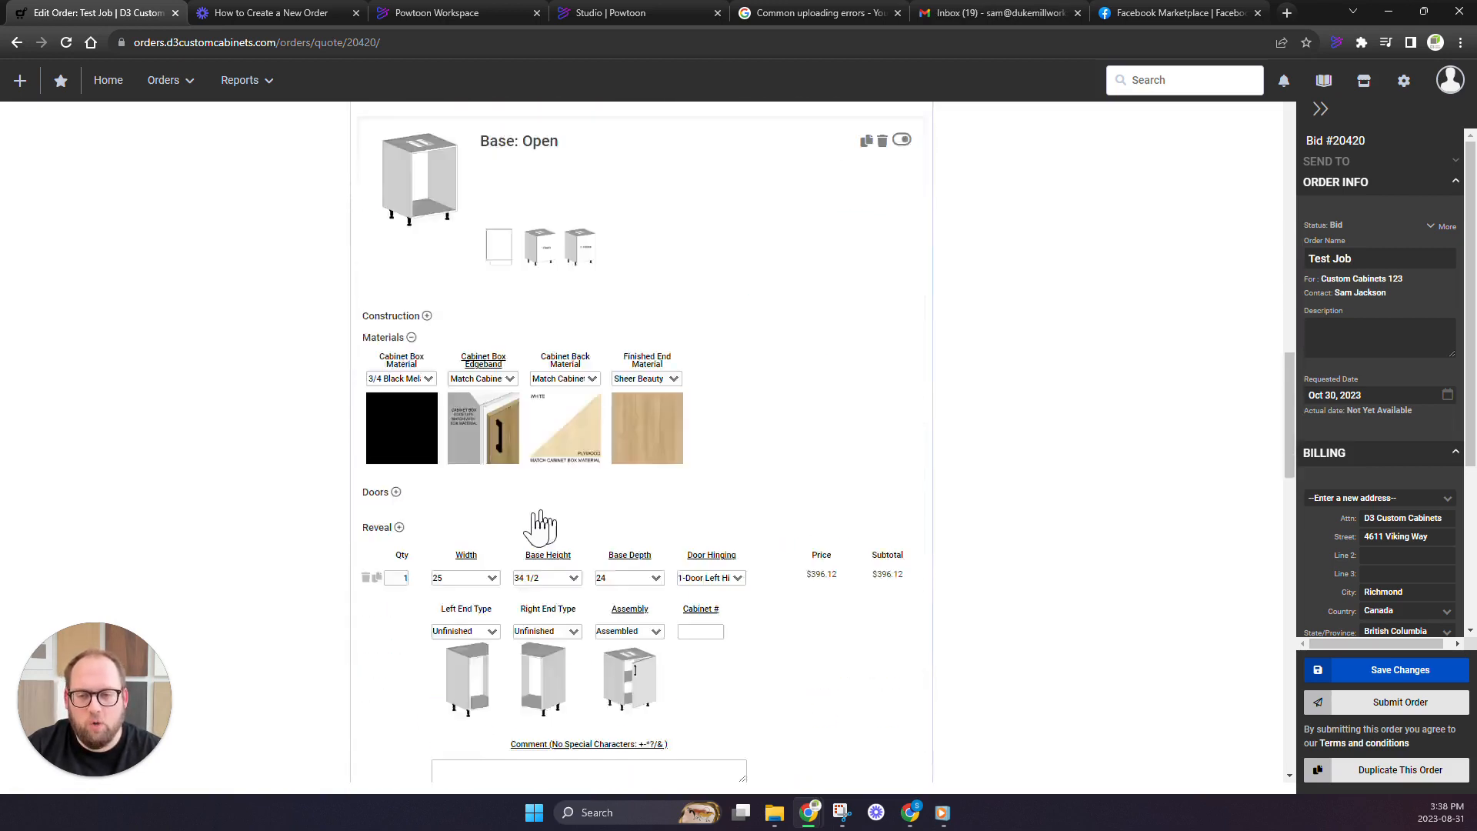
scroll(528, 520, down, 1)
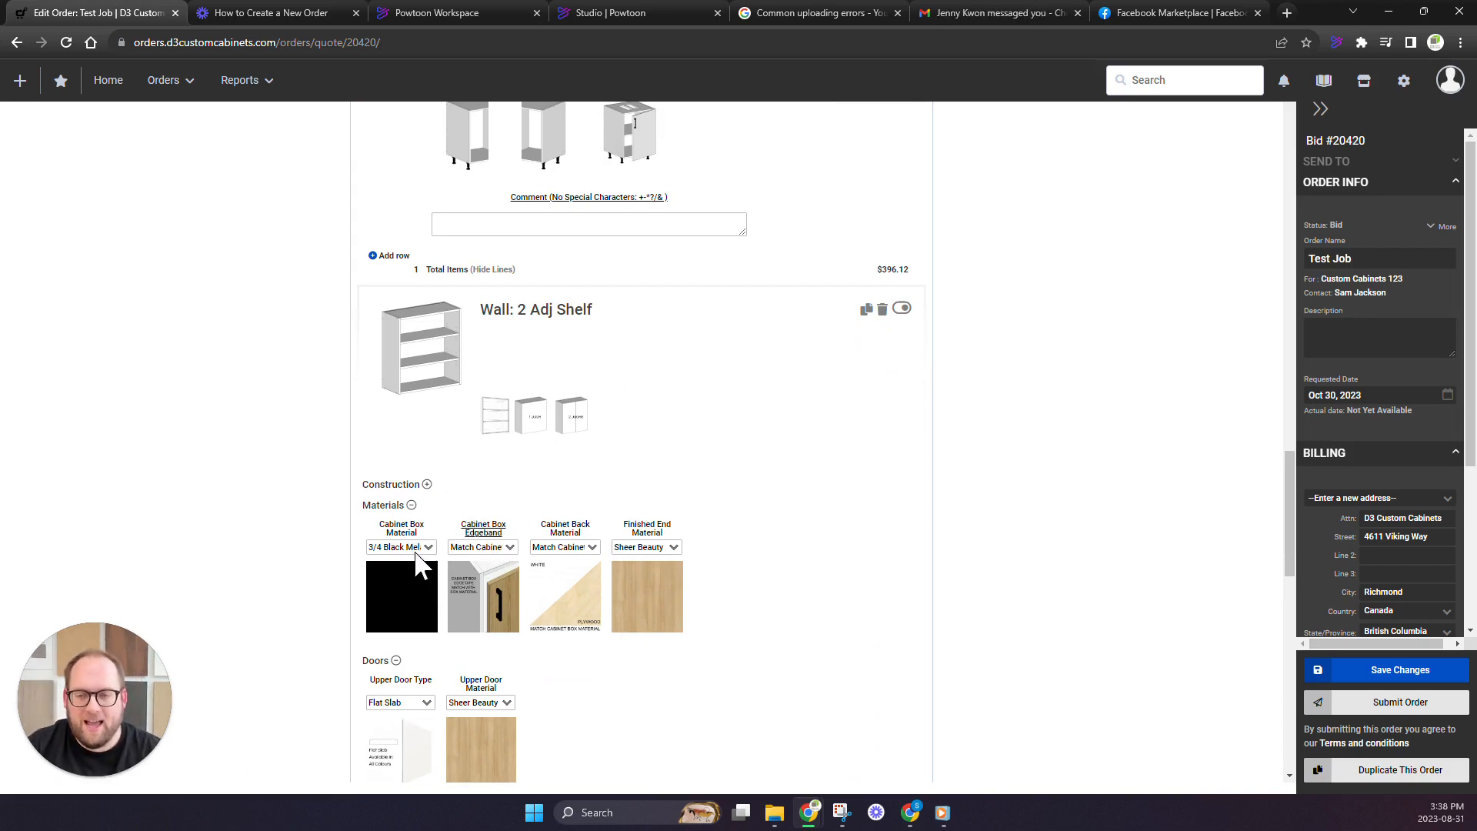
scroll(428, 558, down, 1)
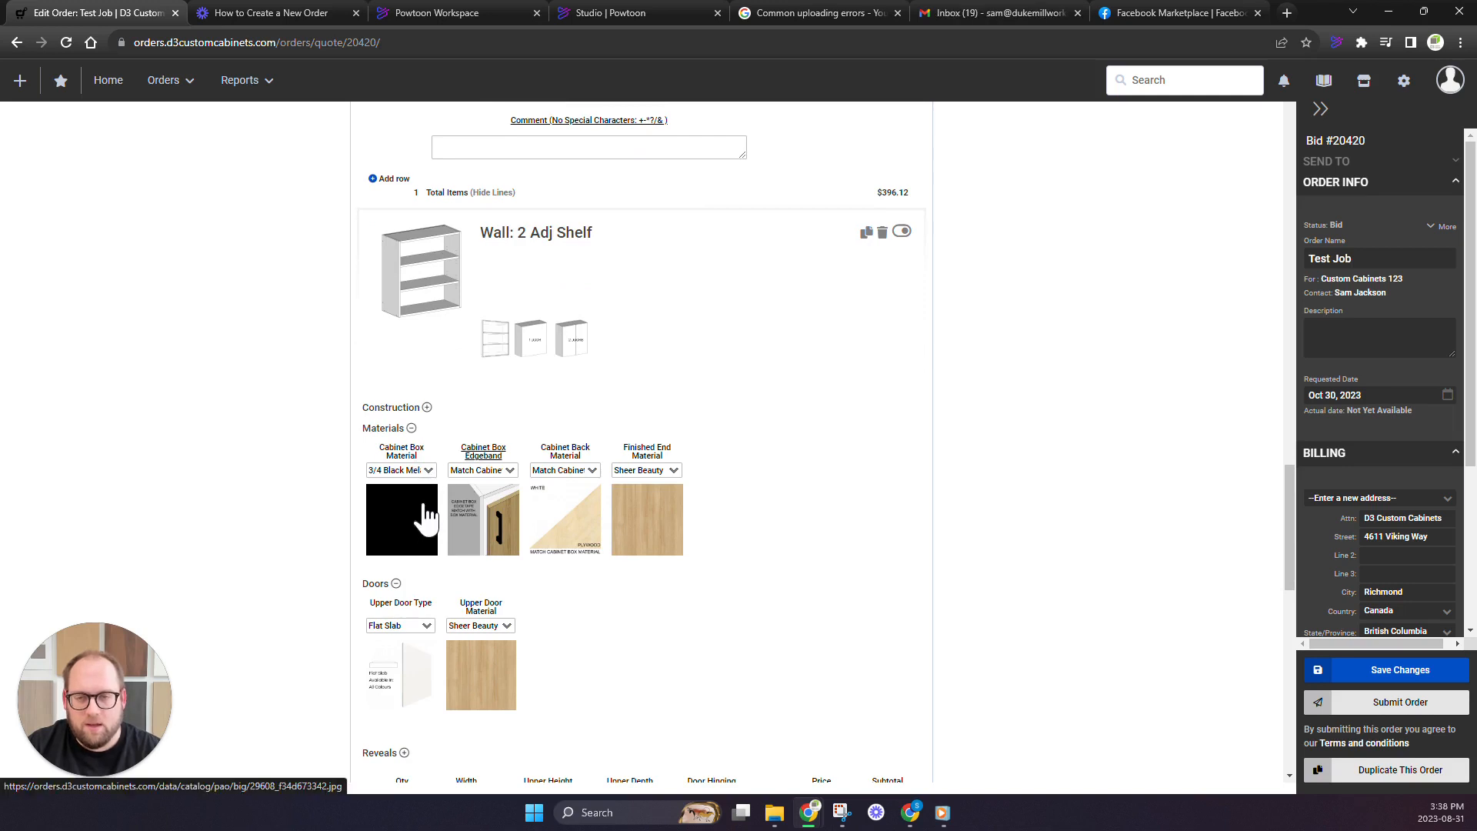
scroll(429, 517, down, 2)
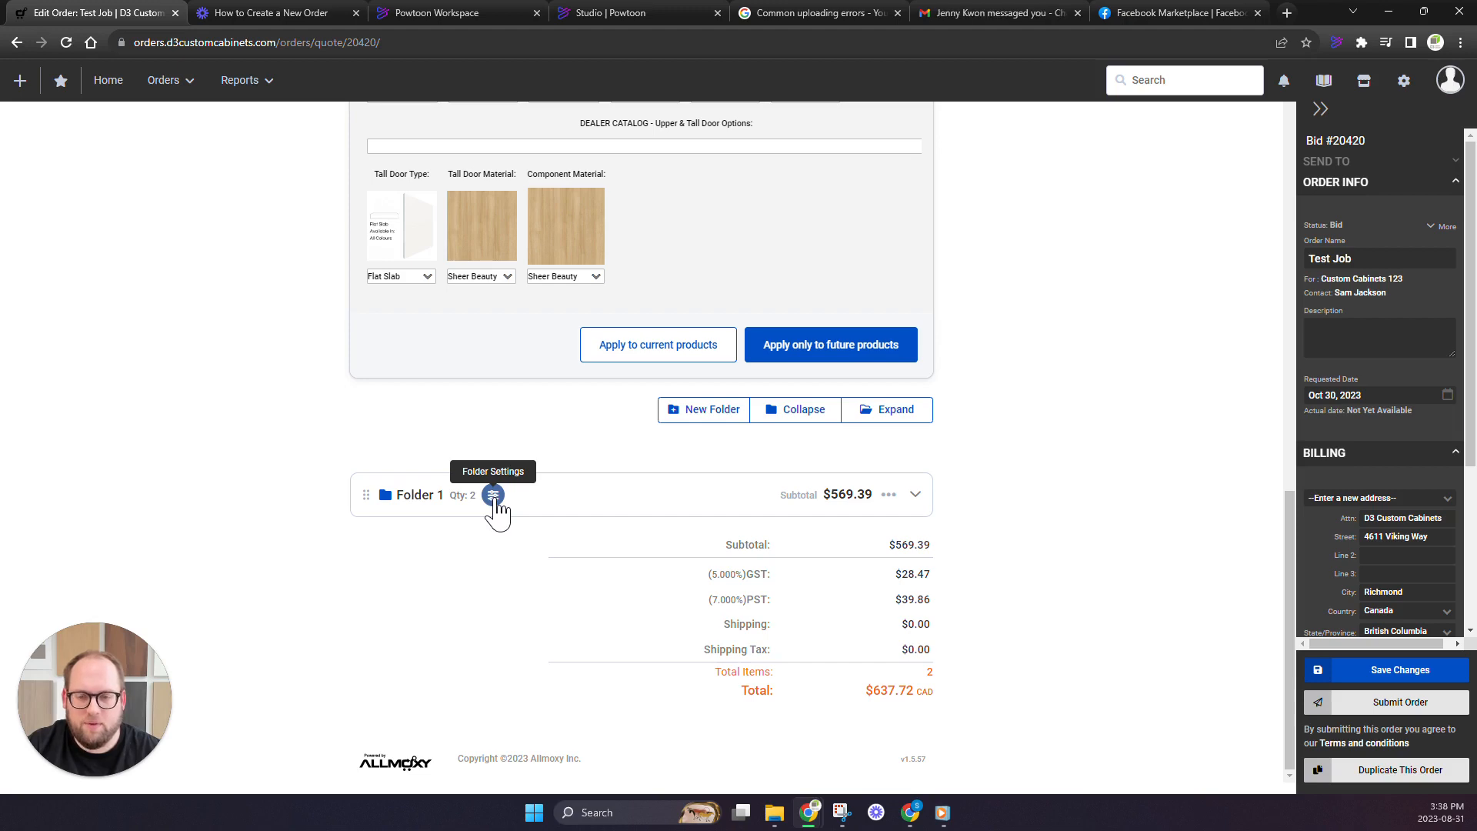
Open the folder settings of Folder 1, review its construction, material and door options, and collapse the folder
click(493, 496)
scroll(446, 473, down, 5)
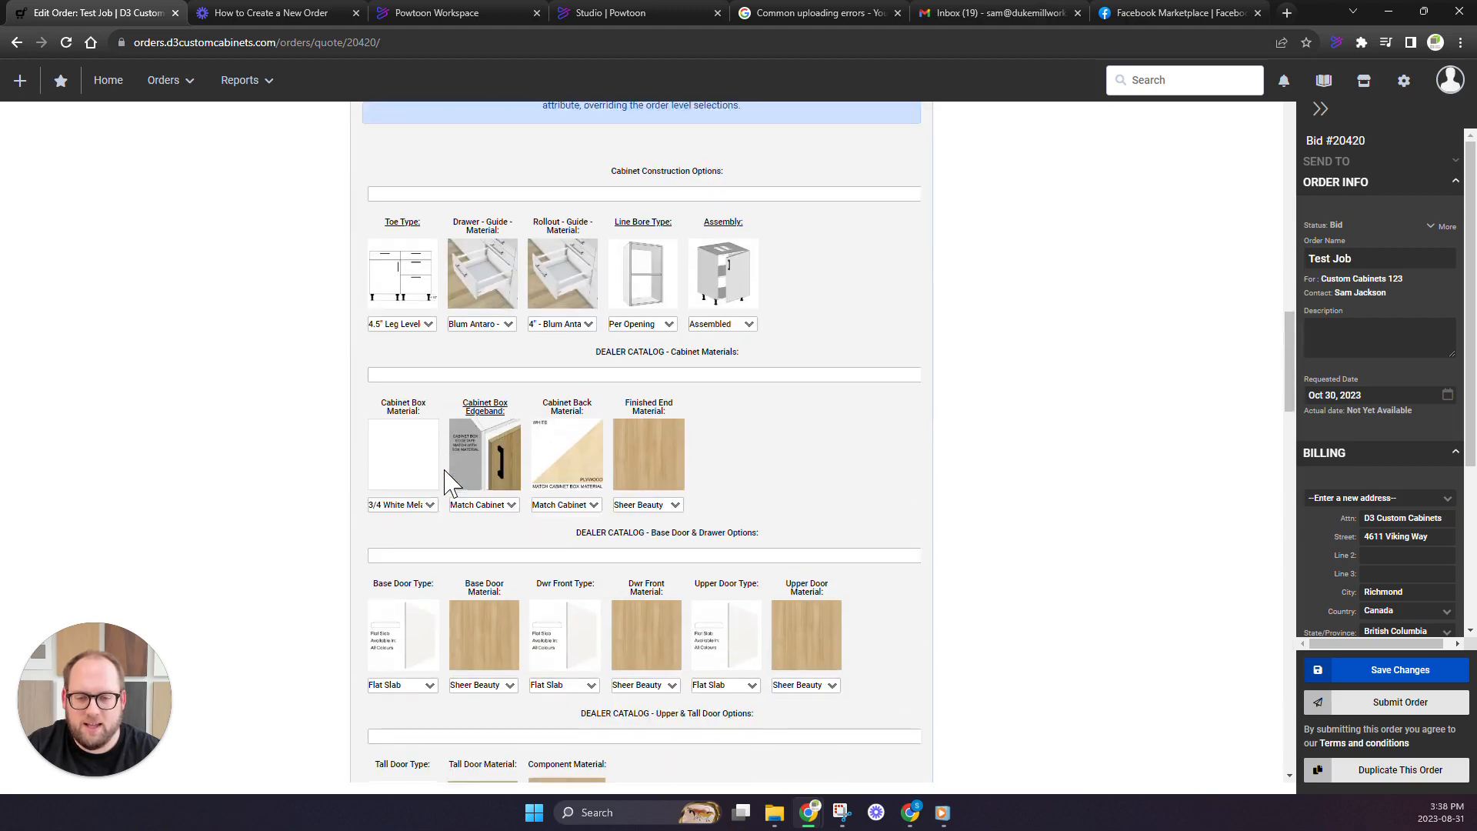
scroll(446, 481, down, 5)
scroll(448, 471, up, 5)
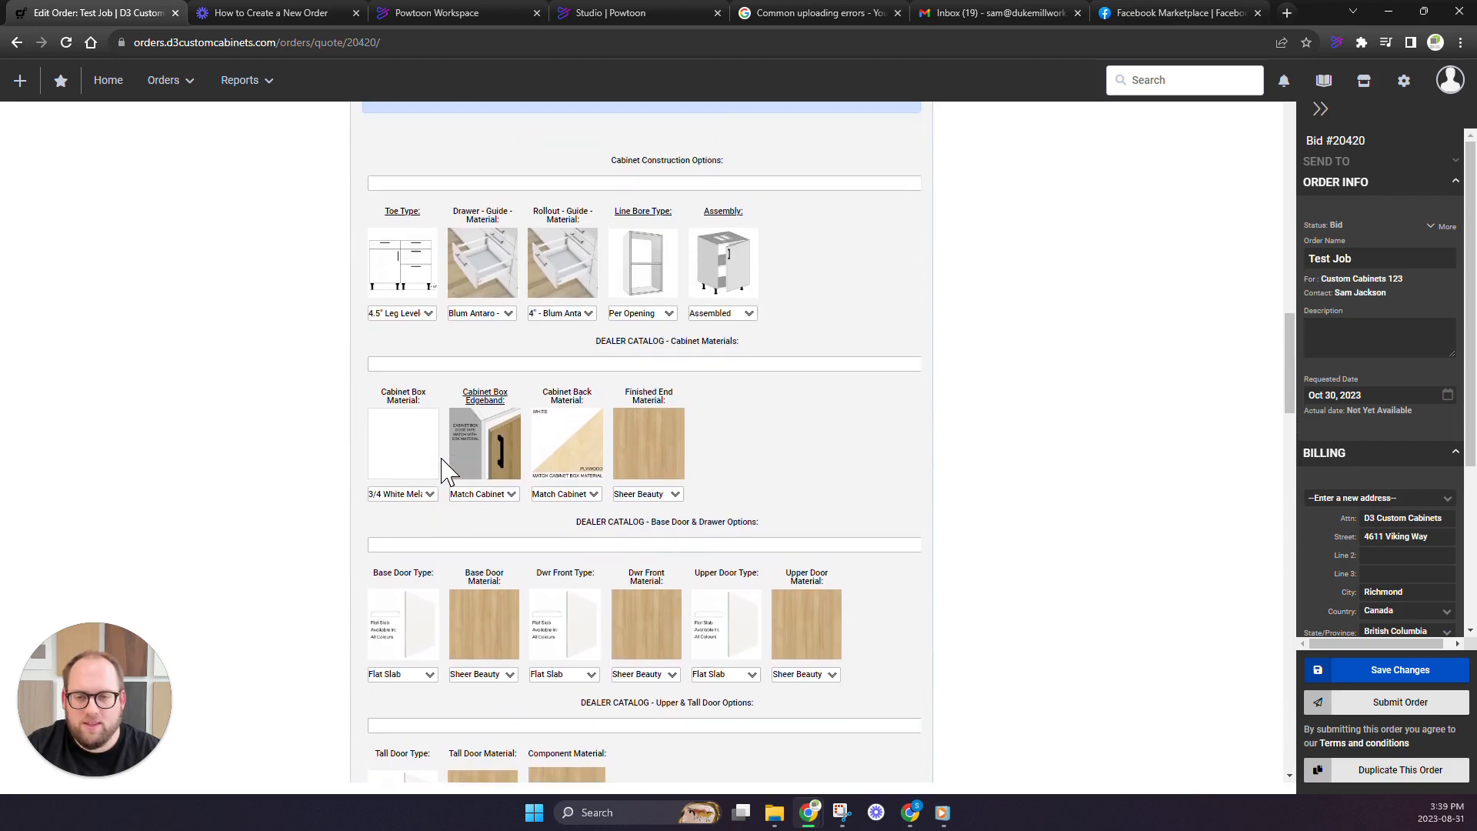
scroll(446, 471, down, 5)
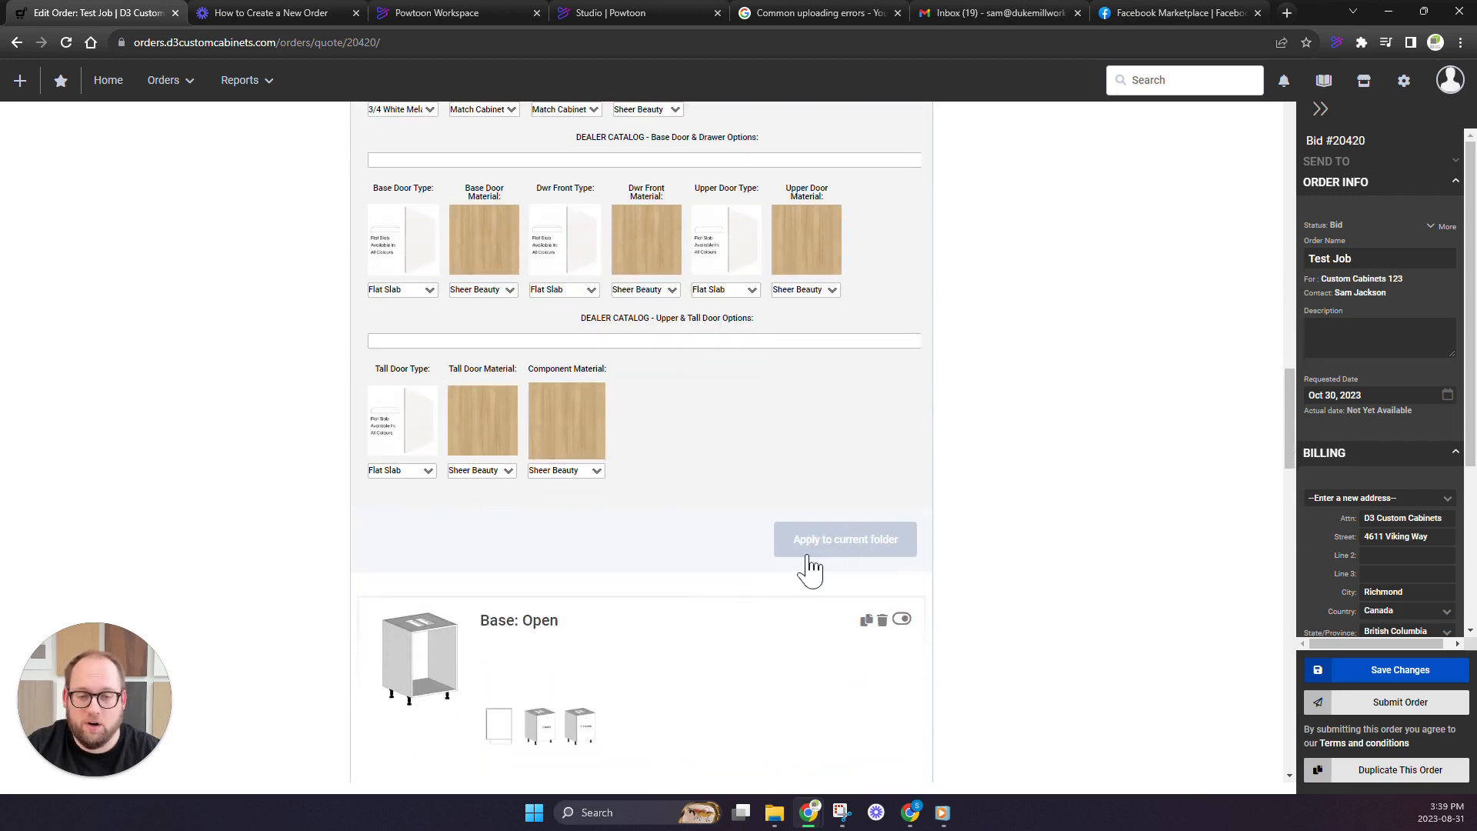
scroll(831, 554, up, 10)
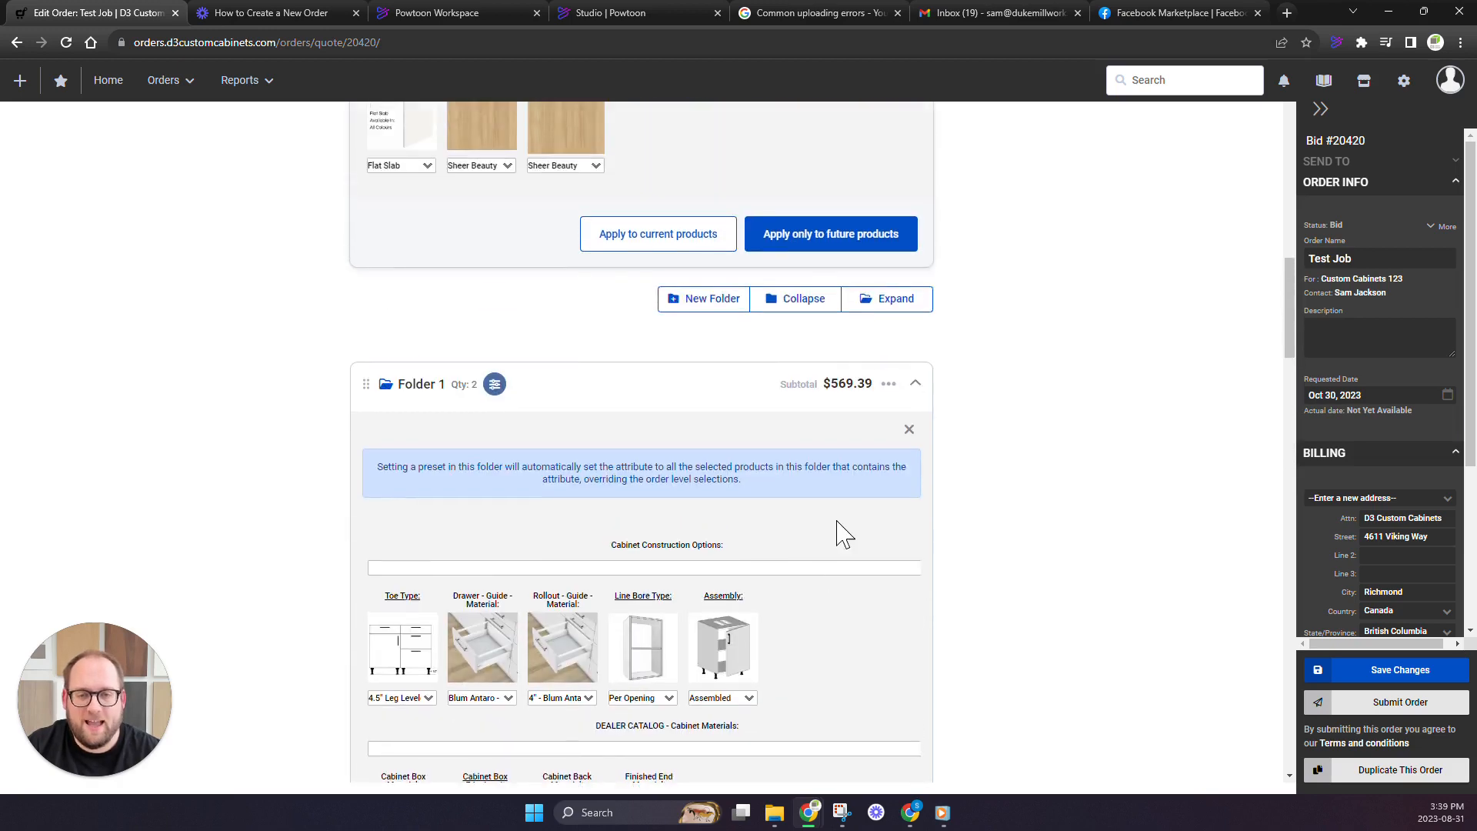
click(915, 383)
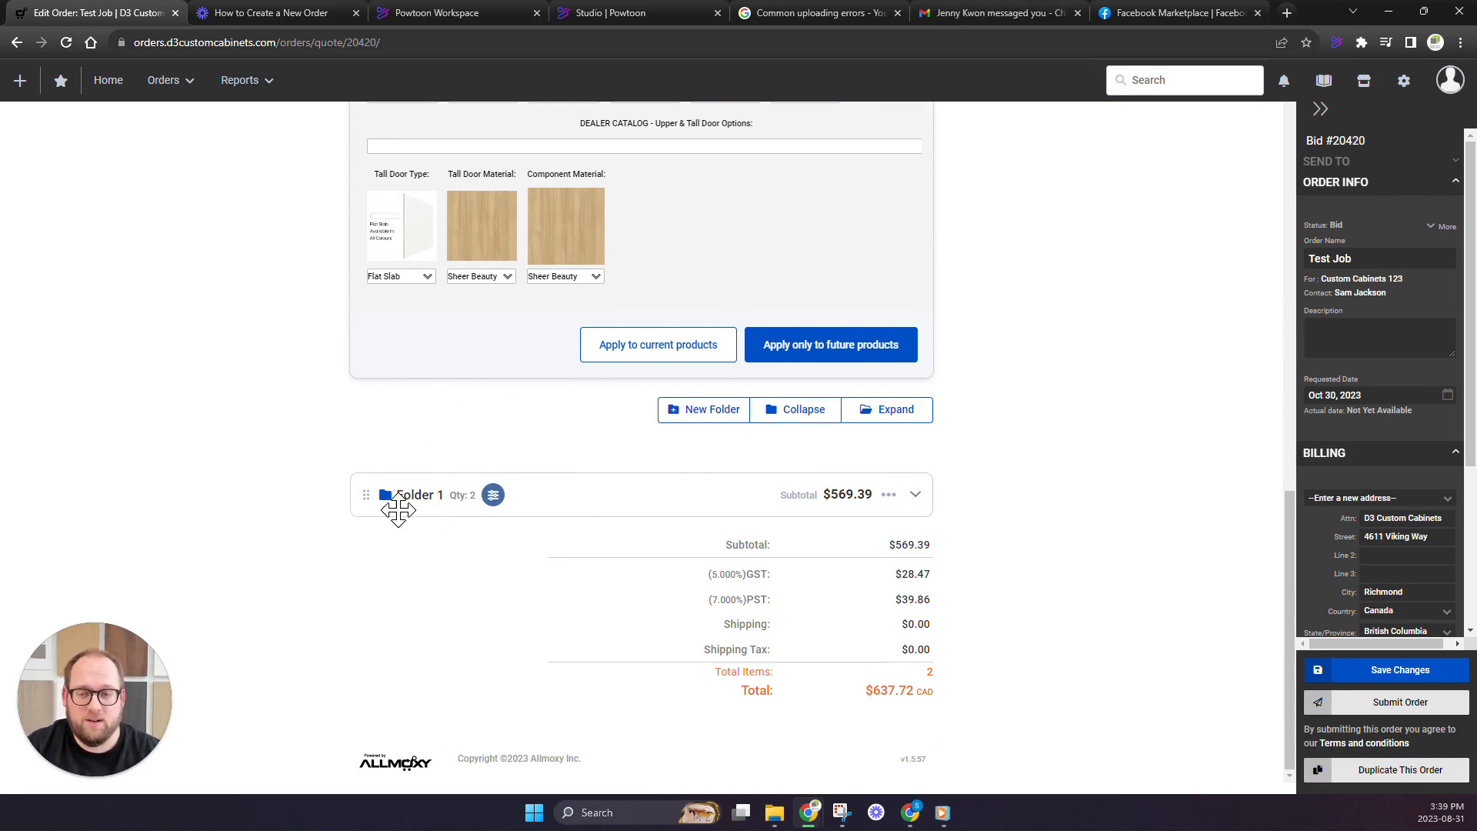
Review the order-level cabinet material and door options above the collapsed Folder 1
scroll(415, 496, up, 6)
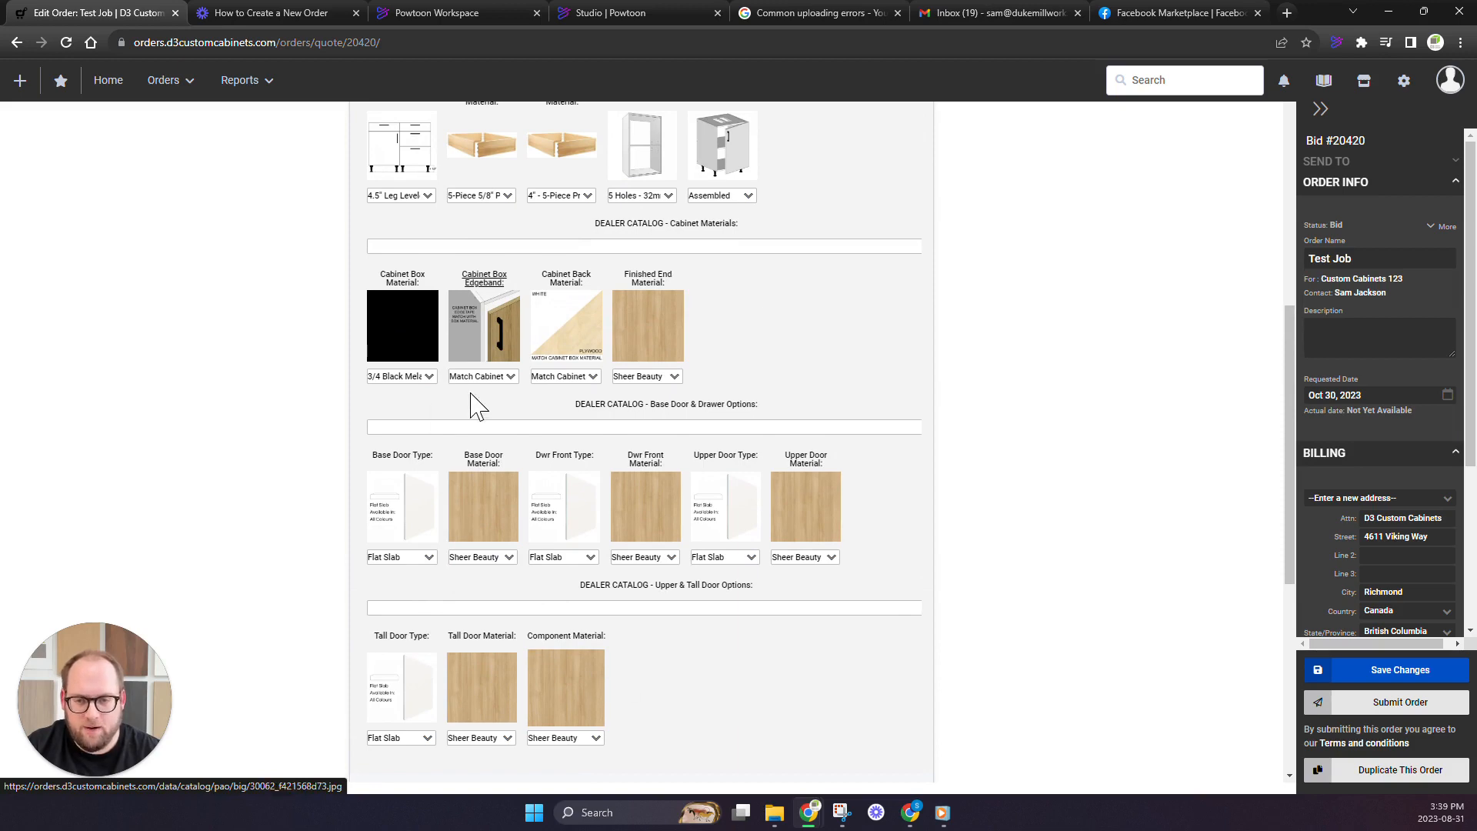
scroll(483, 462, down, 1)
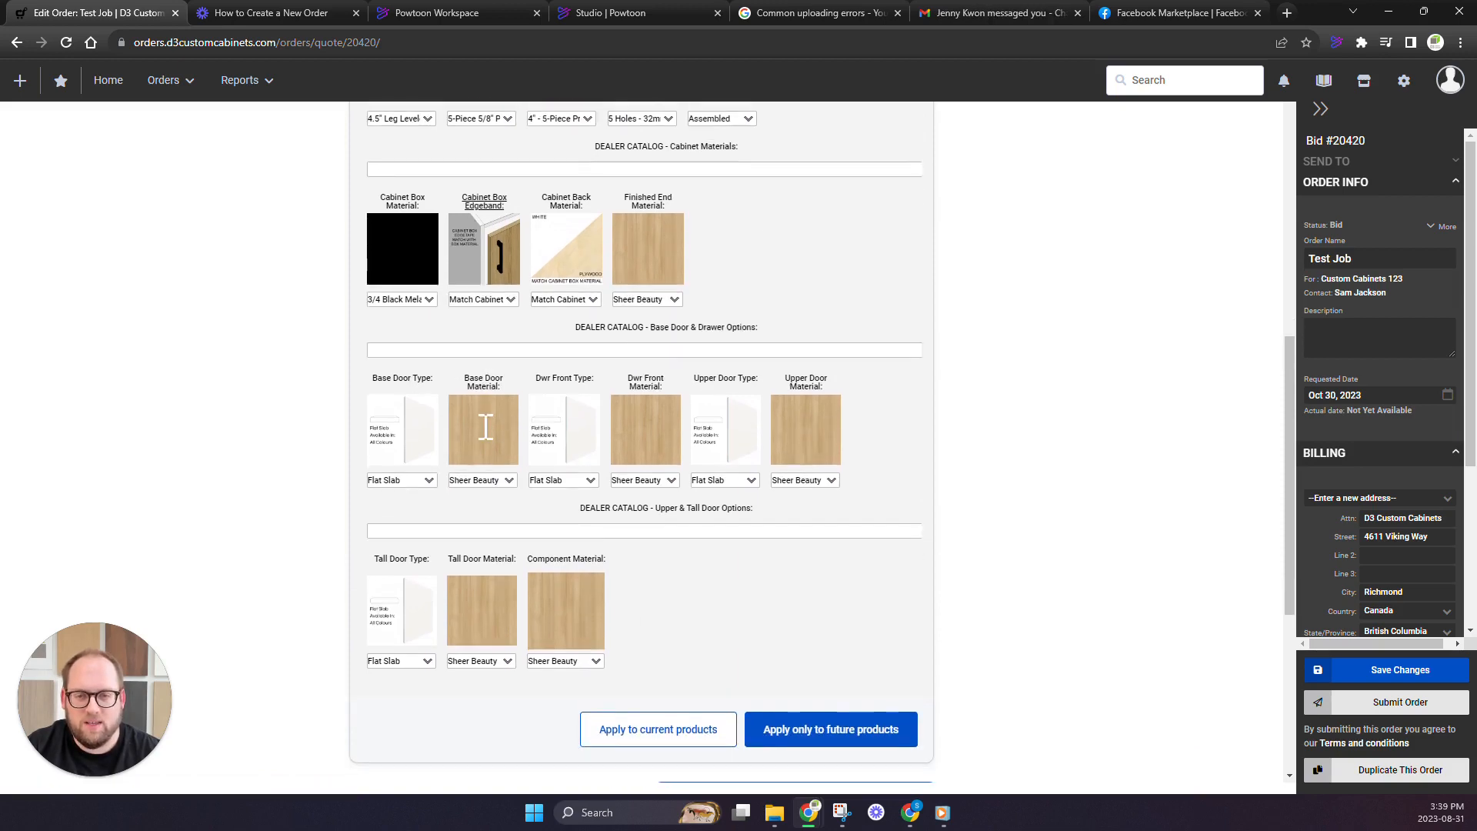
scroll(486, 428, down, 5)
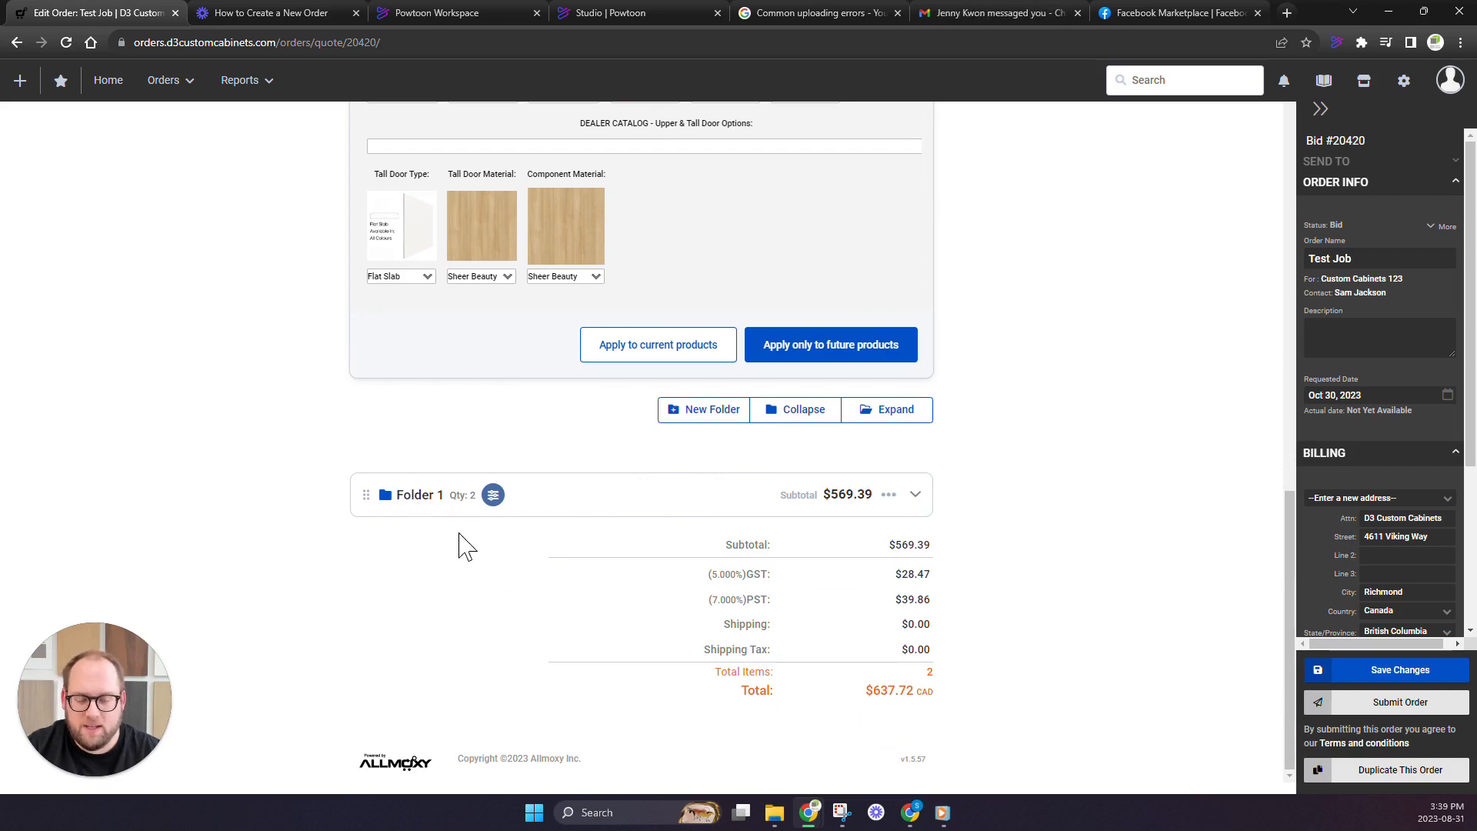
scroll(646, 528, up, 1)
scroll(658, 439, up, 2)
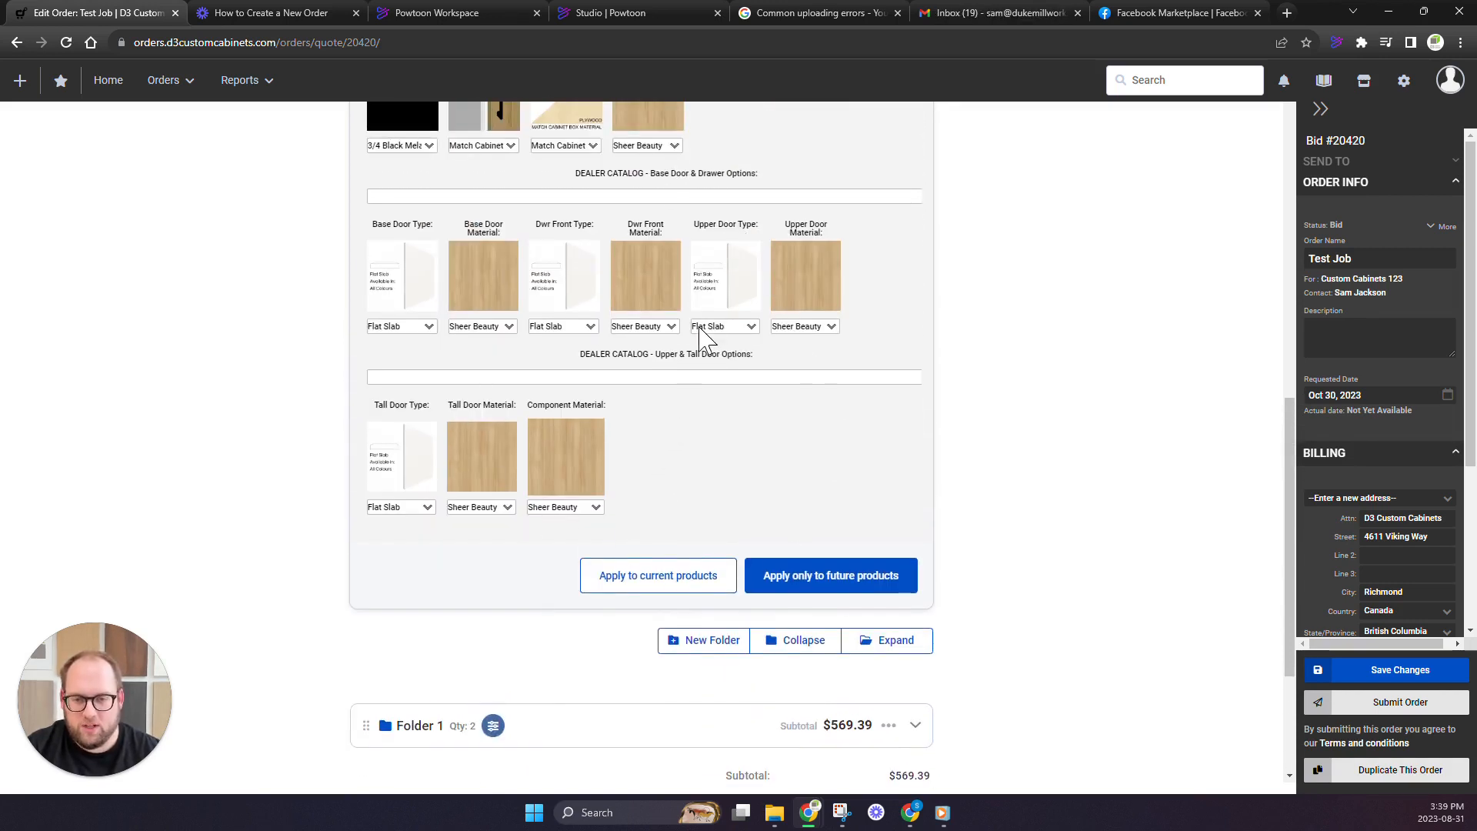
scroll(703, 337, down, 3)
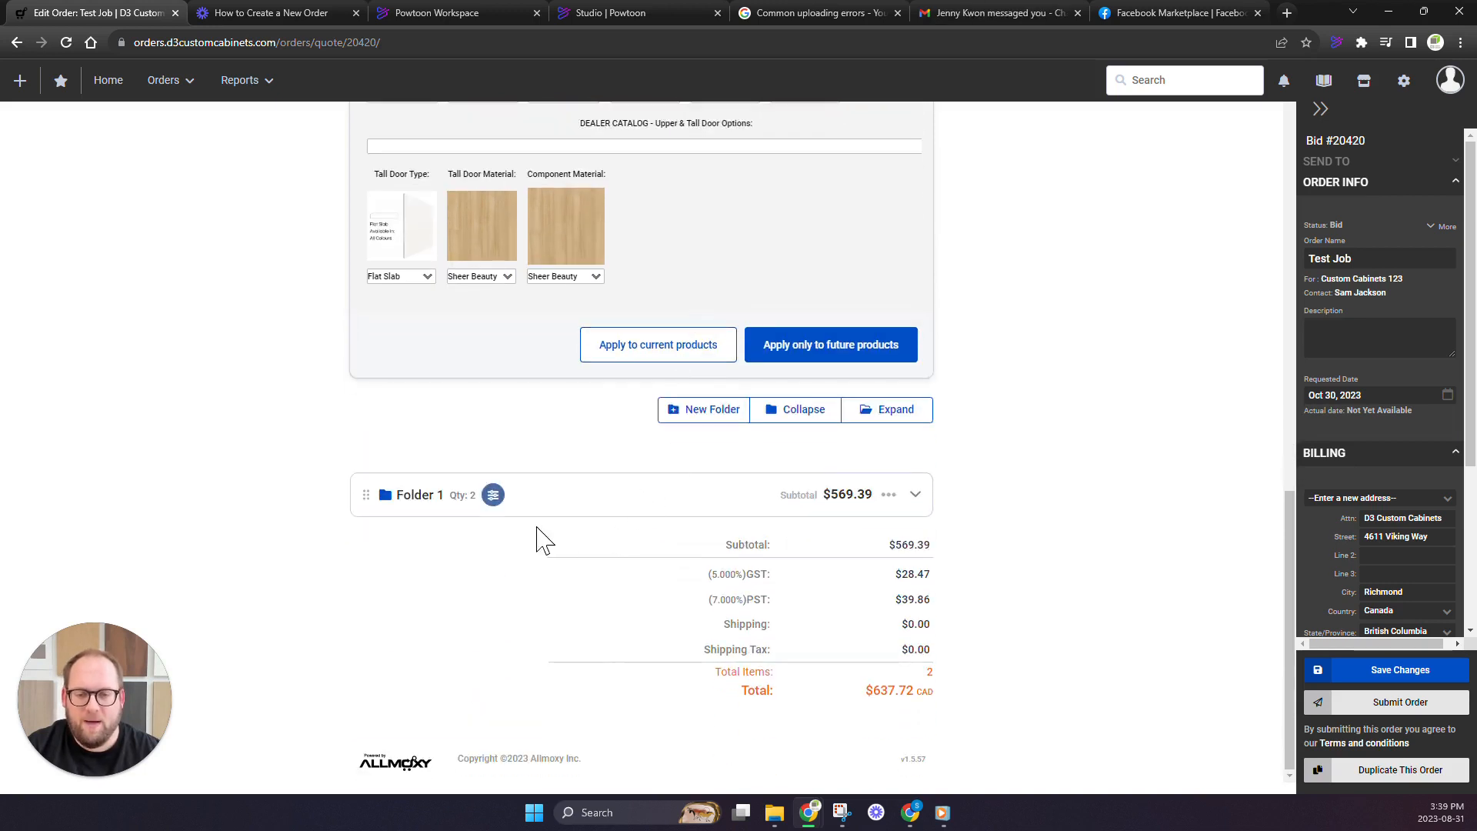
Expand Folder 1 with its folder settings and compare its construction and material presets with the order level settings
click(494, 495)
scroll(519, 608, down, 2)
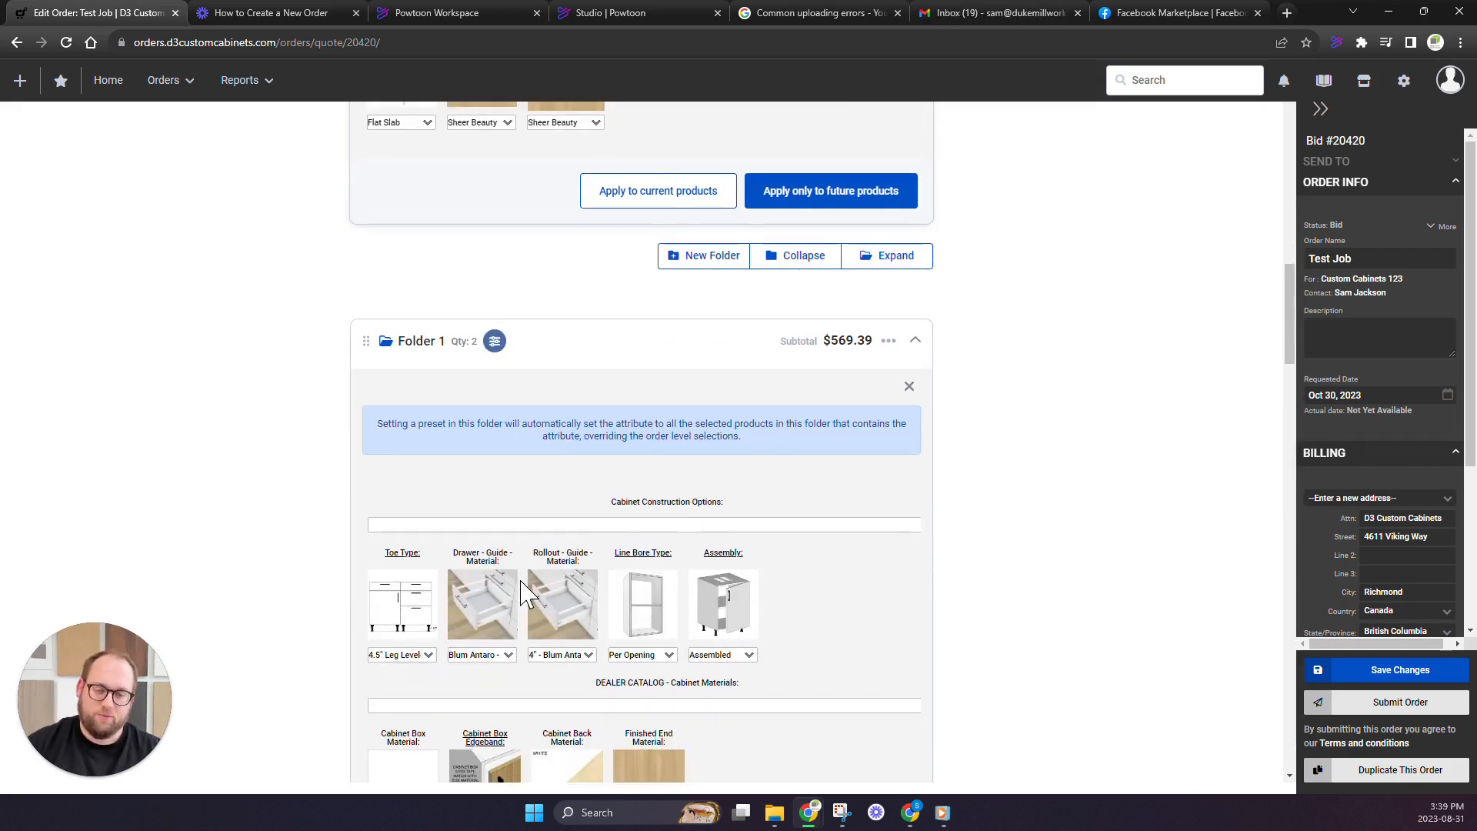
scroll(516, 496, down, 1)
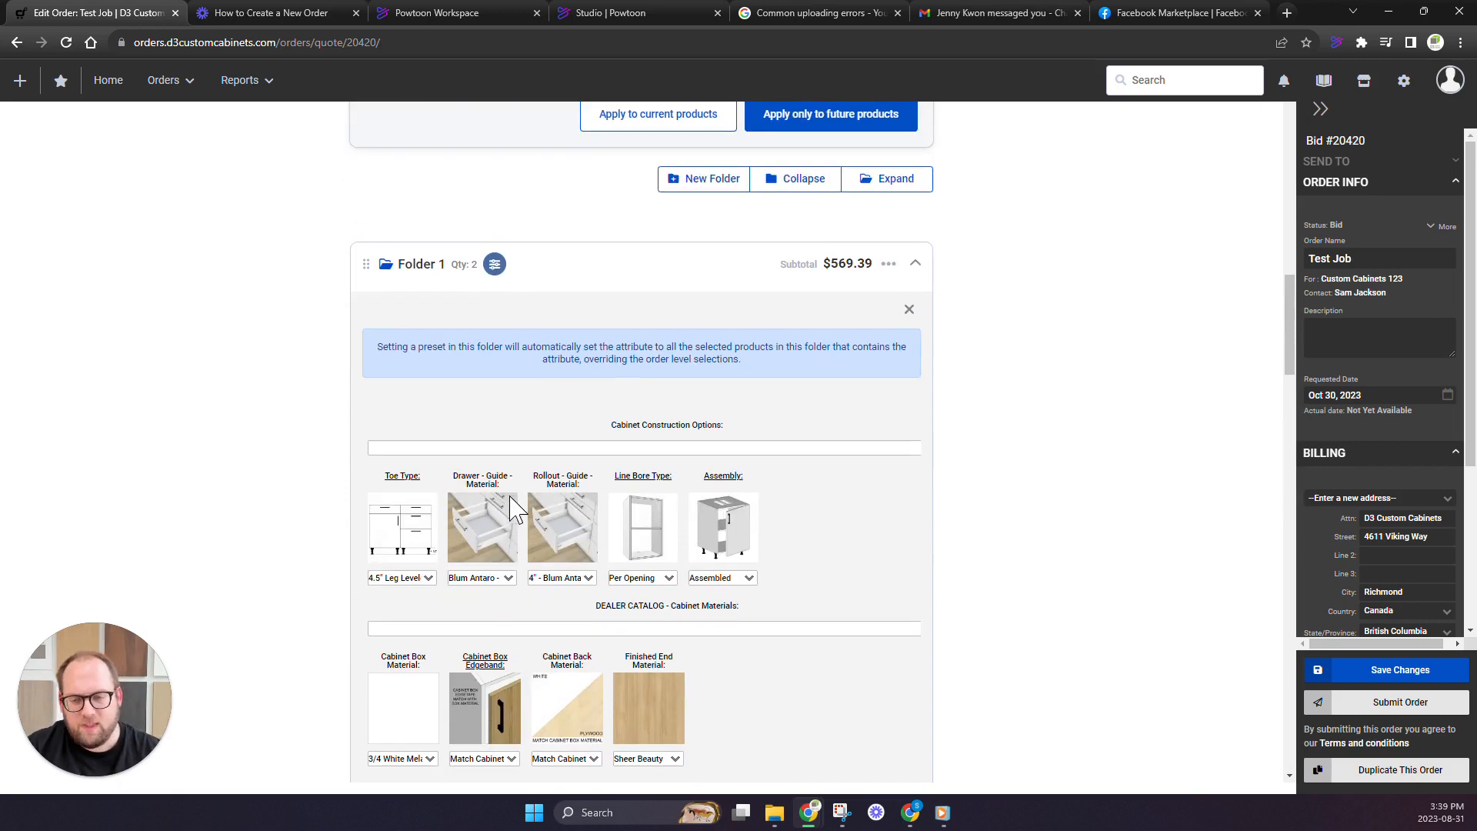
scroll(492, 484, down, 1)
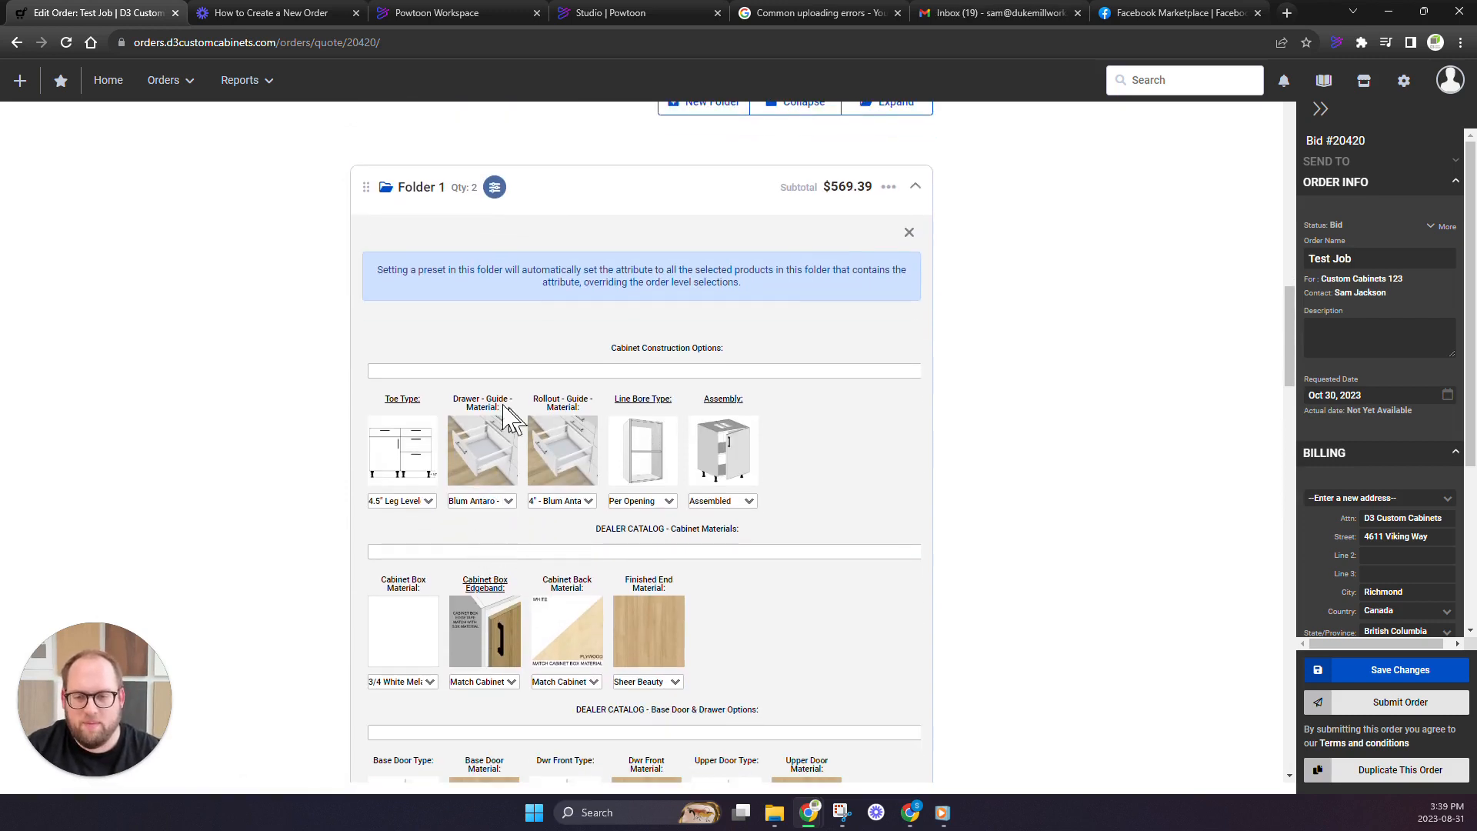
scroll(462, 692, down, 1)
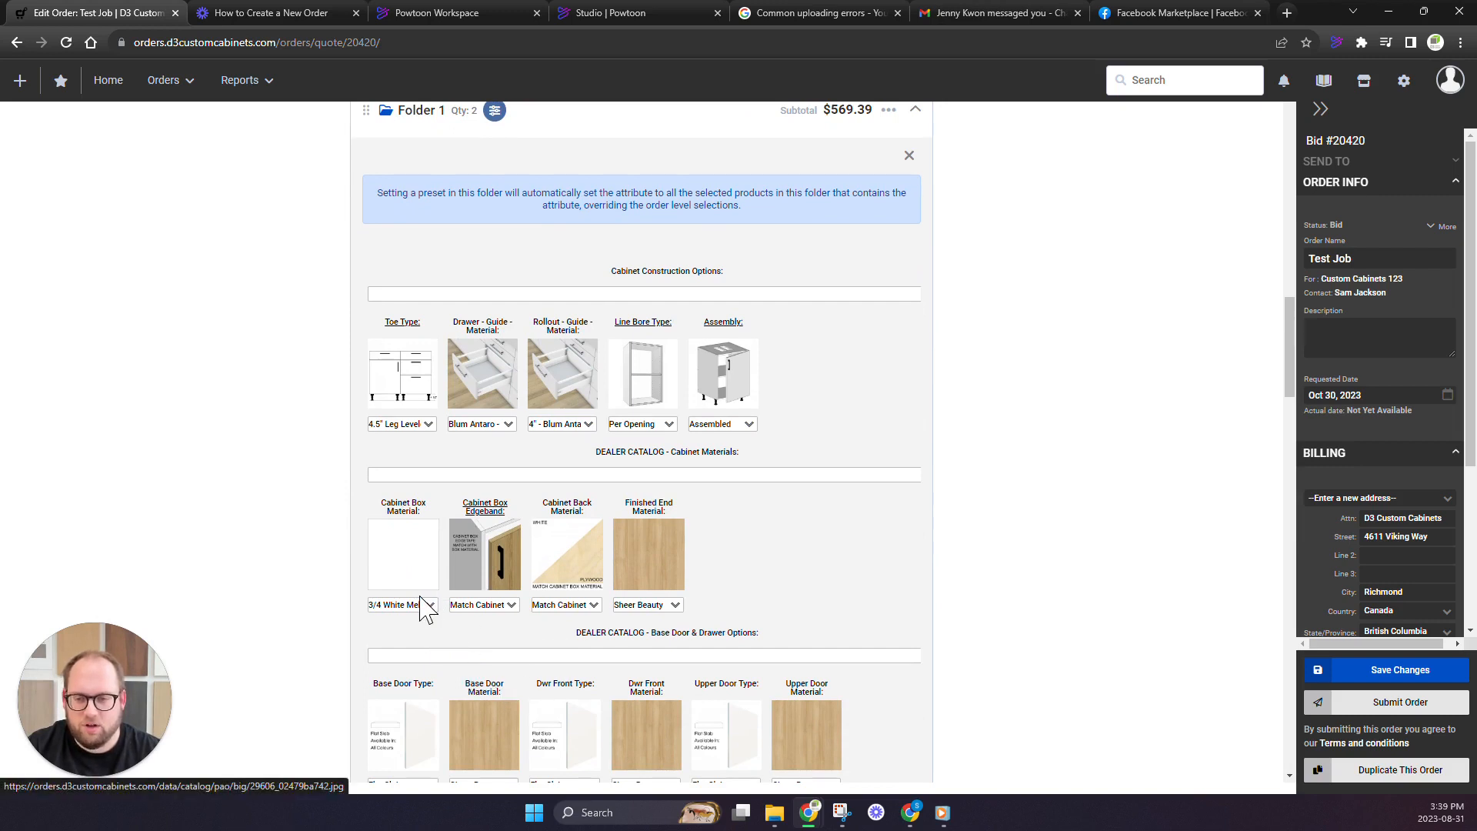
scroll(508, 653, down, 1)
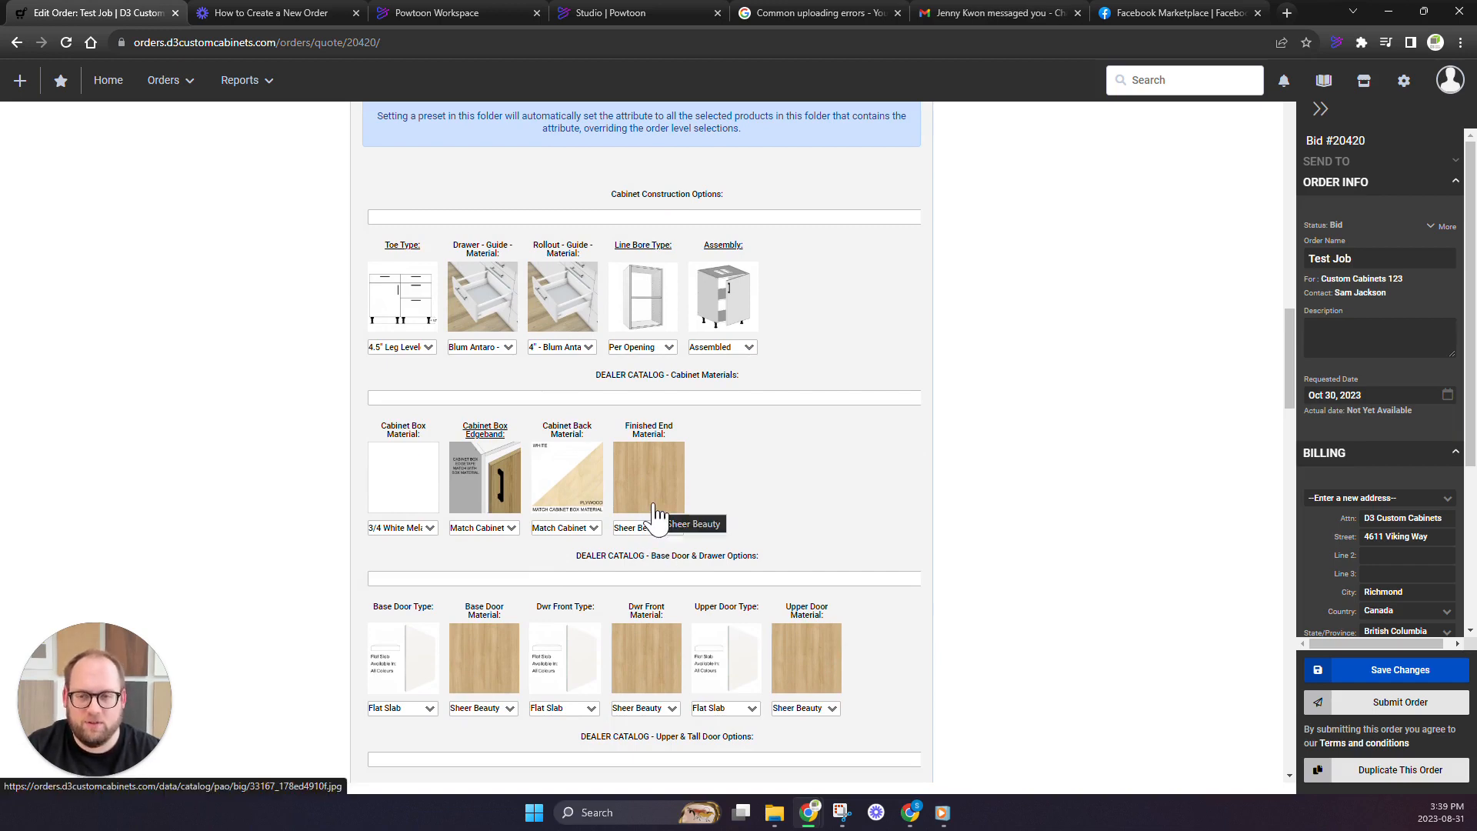
scroll(659, 518, up, 10)
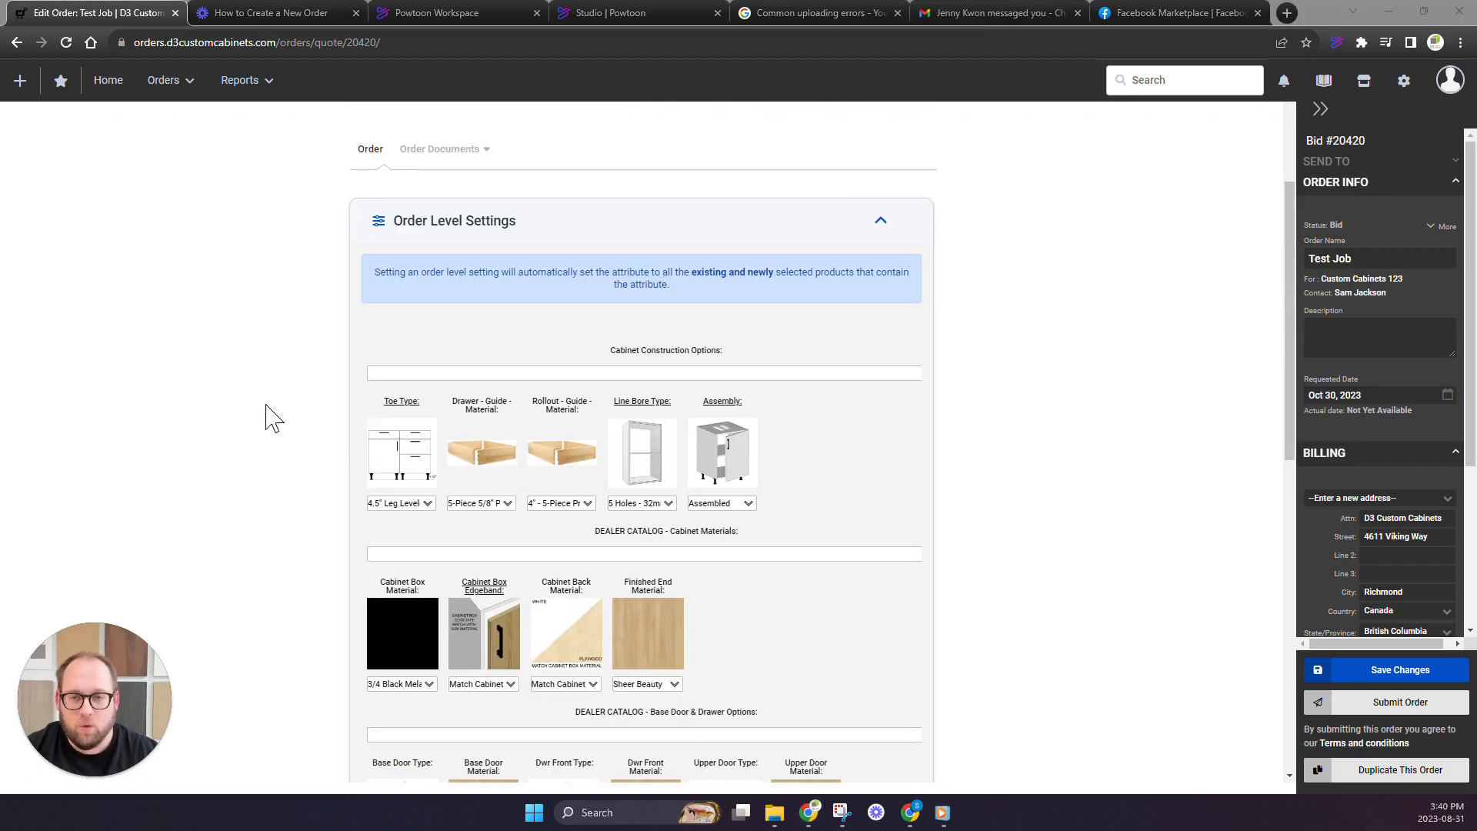